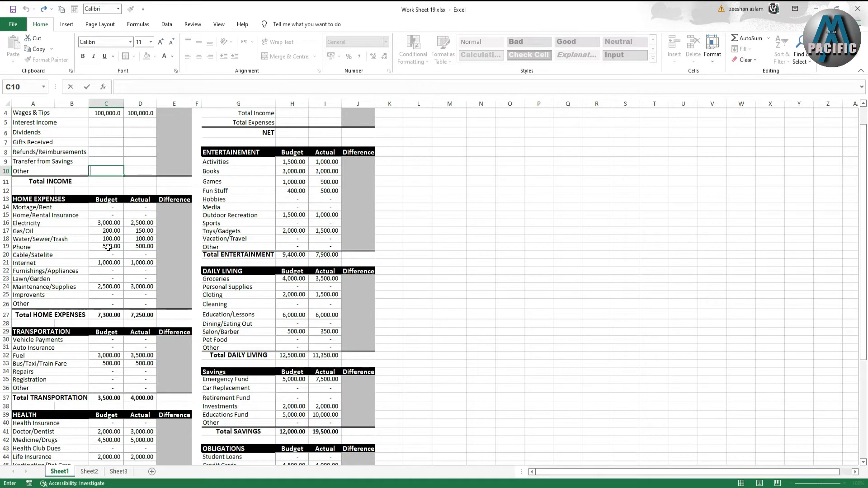
# - Scroll through the budget worksheet to review the income and expense category sections
pyautogui.scroll(1, 112, 274)
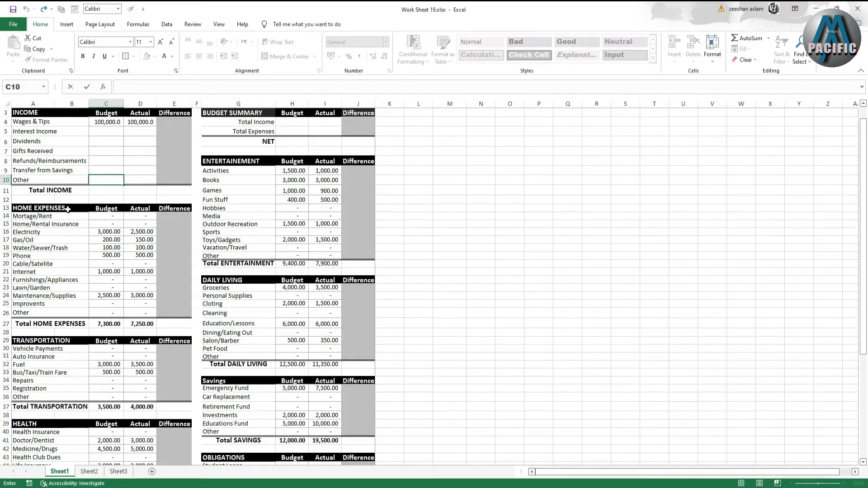
pyautogui.scroll(-1, 23, 289)
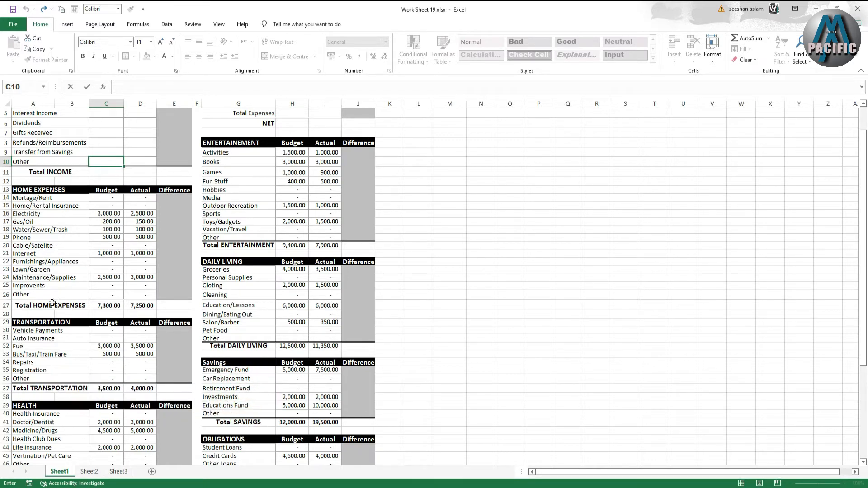
pyautogui.scroll(-2, 39, 295)
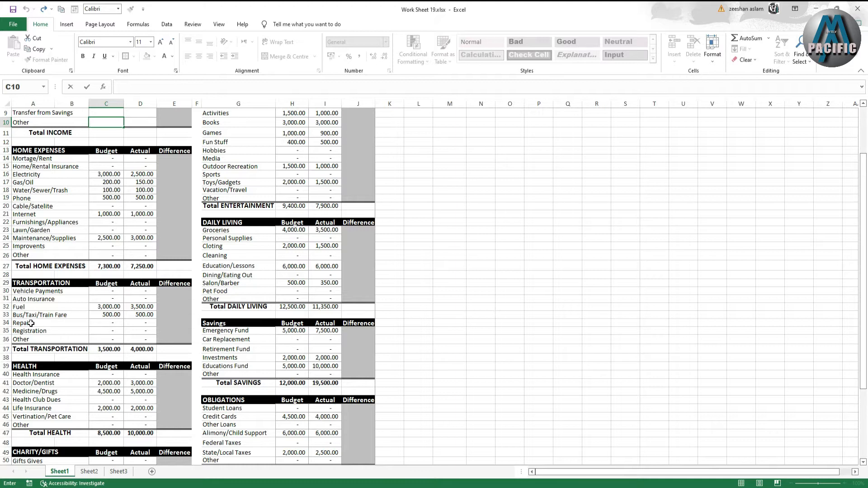
pyautogui.scroll(-1, 53, 323)
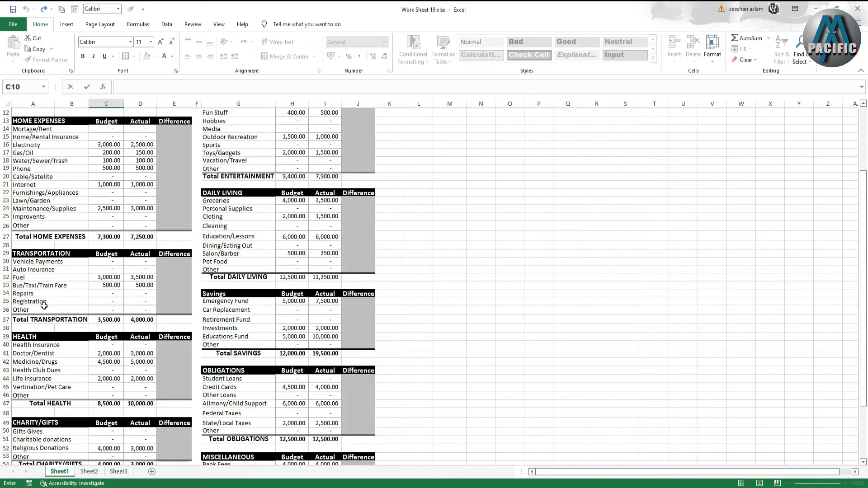
pyautogui.scroll(-1, 59, 308)
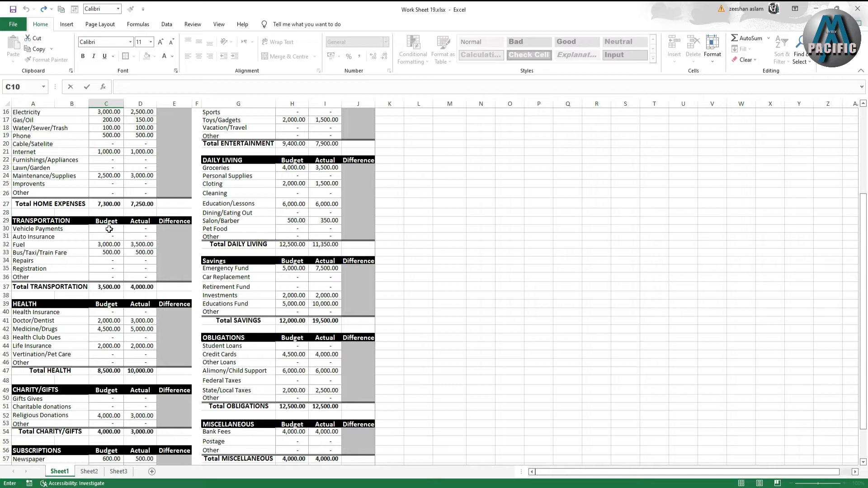
pyautogui.scroll(5, 105, 215)
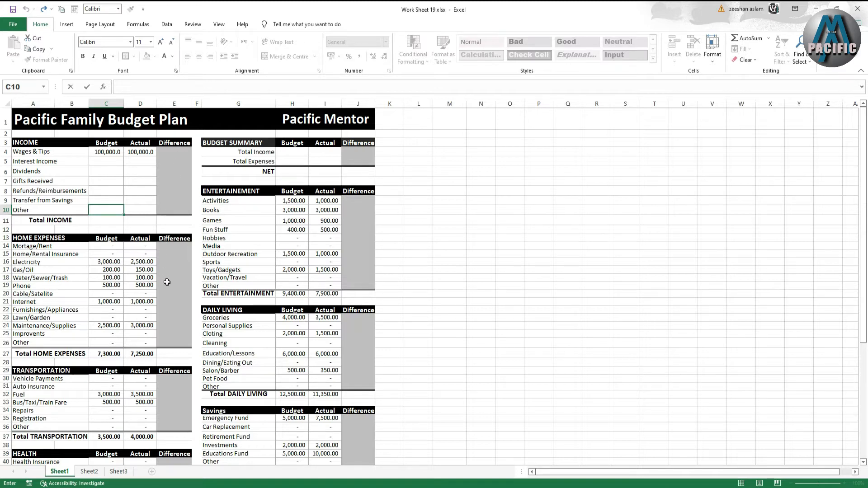
pyautogui.scroll(-2, 156, 285)
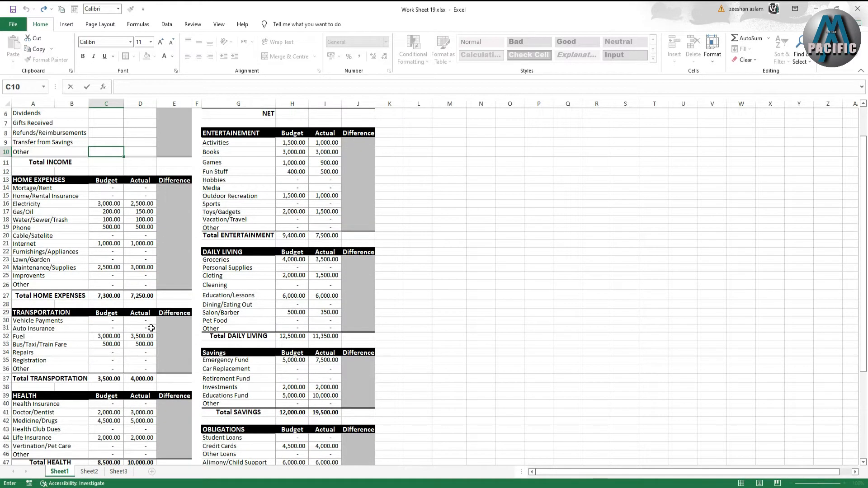
pyautogui.scroll(-1, 151, 328)
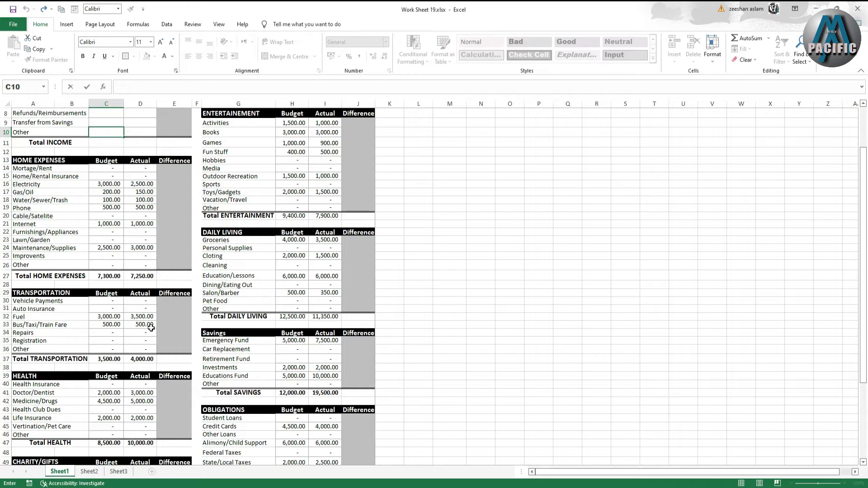
# - Inspect the amounts in the Transportation, Charity/Gifts and Subscriptions sections
pyautogui.click(107, 319)
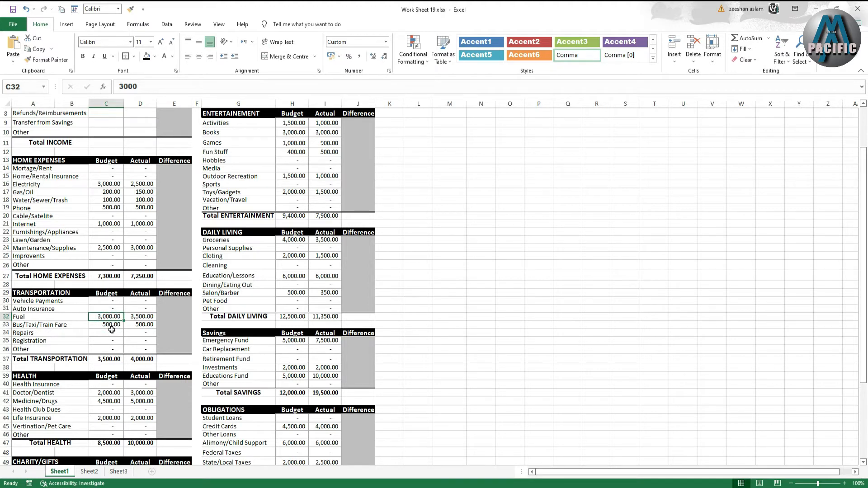
pyautogui.scroll(-1, 111, 330)
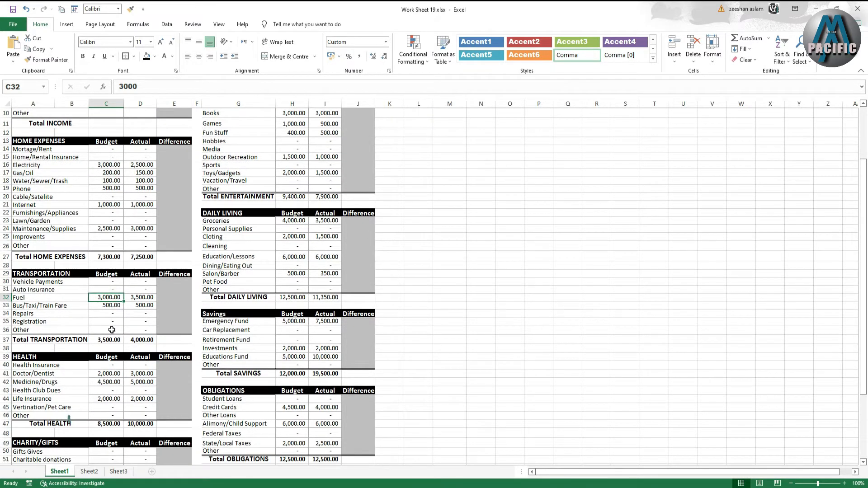
pyautogui.scroll(-1, 143, 317)
pyautogui.scroll(-3, 143, 317)
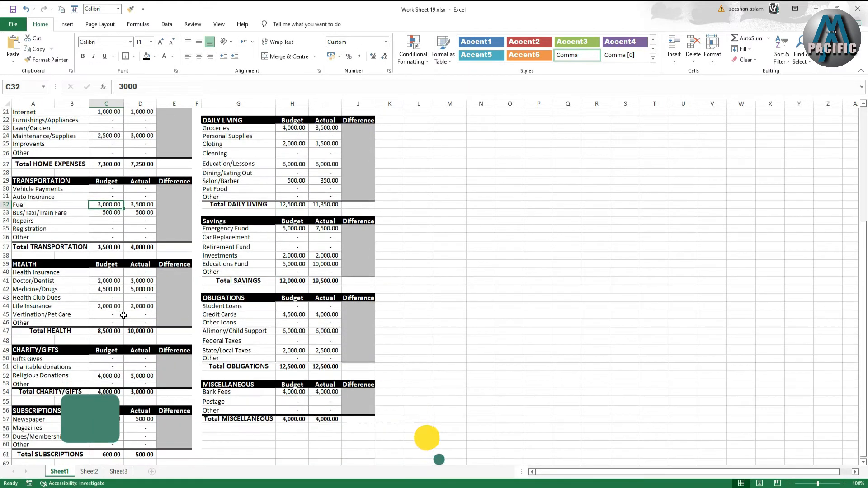
pyautogui.scroll(-2, 124, 316)
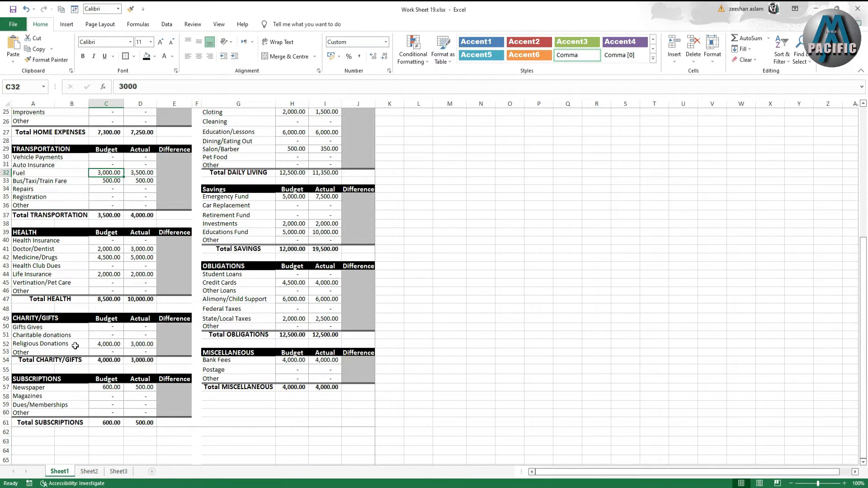
pyautogui.moveTo(115, 327); pyautogui.dragTo(112, 351)
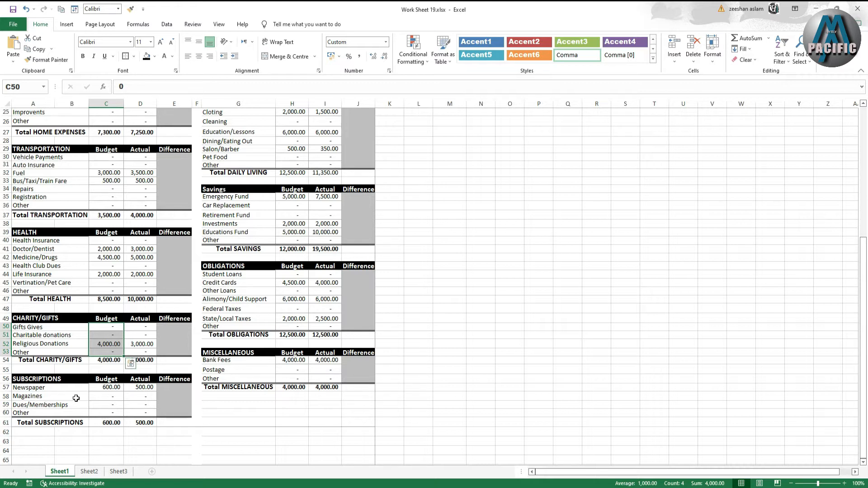
pyautogui.scroll(-1, 101, 392)
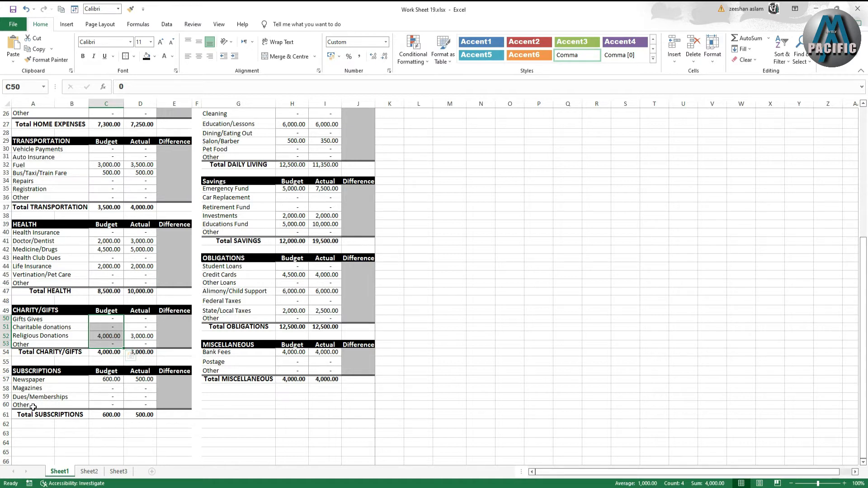
pyautogui.click(113, 397)
pyautogui.doubleClick(113, 396)
pyautogui.click(31, 414)
pyautogui.scroll(5, 147, 388)
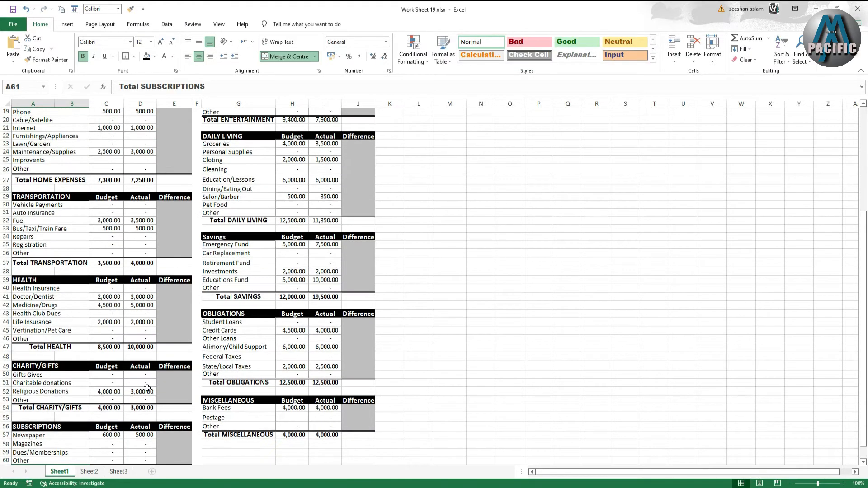
pyautogui.scroll(4, 147, 388)
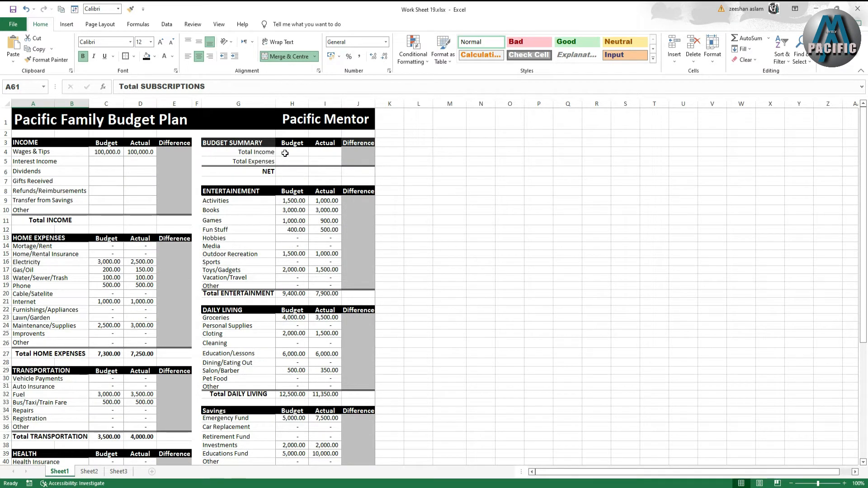
# - Examine the Budget Summary totals cells and the Daily Living, Savings, Obligations and Miscellaneous sections
pyautogui.moveTo(285, 153); pyautogui.dragTo(327, 161)
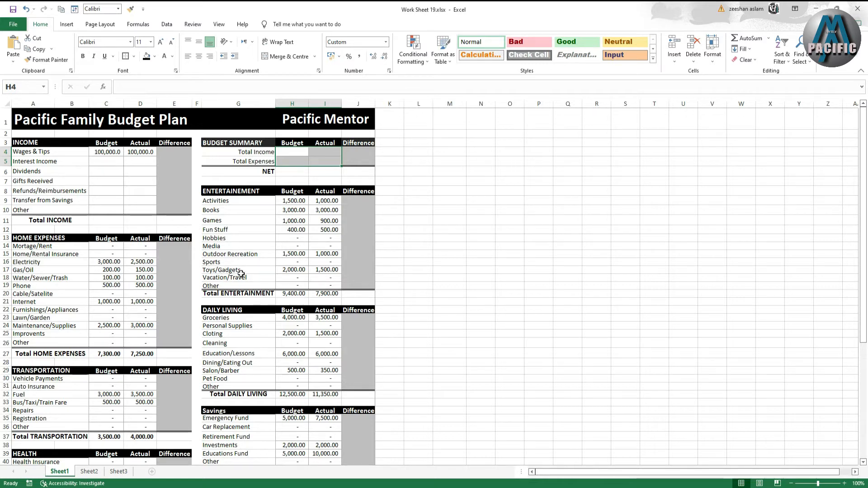
pyautogui.scroll(-2, 235, 277)
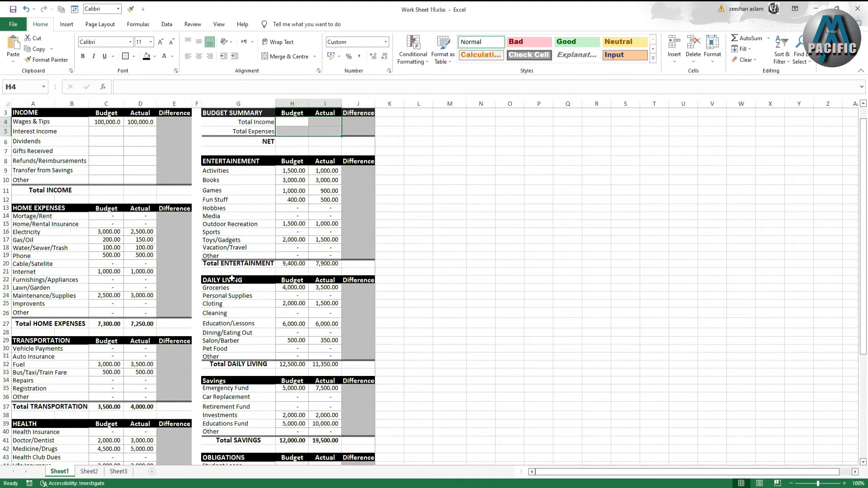
pyautogui.scroll(-1, 228, 275)
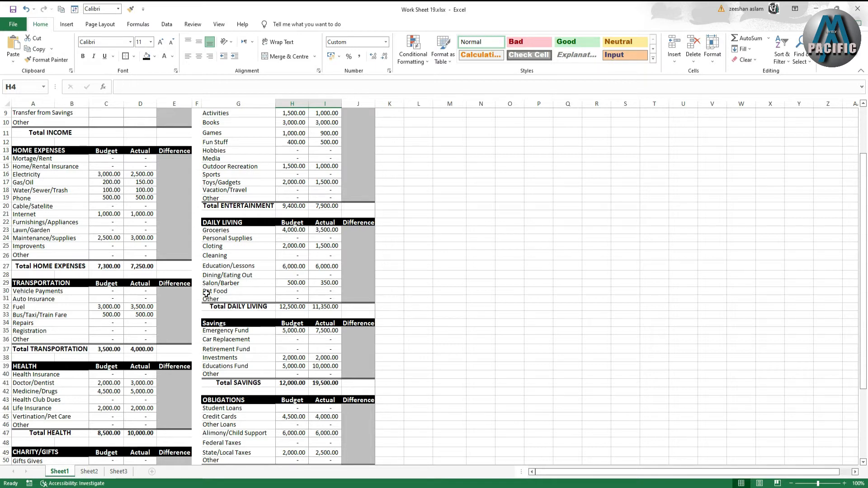
pyautogui.click(211, 293)
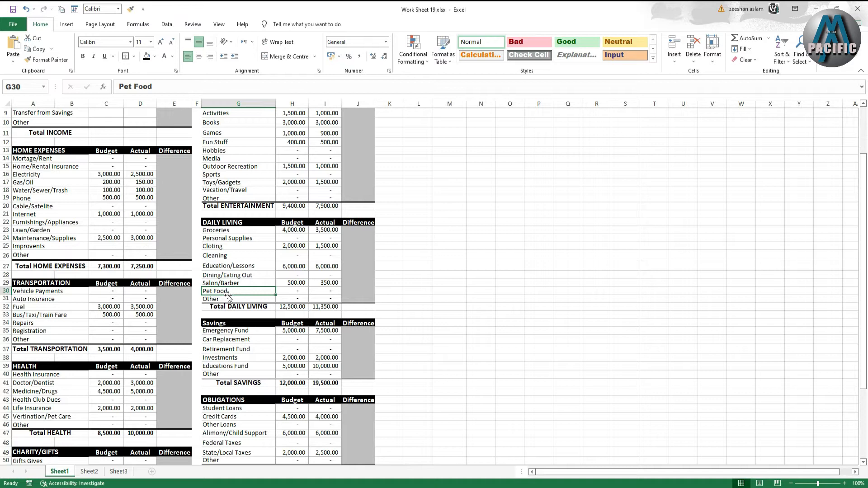
pyautogui.scroll(-1, 227, 297)
pyautogui.scroll(-2, 224, 289)
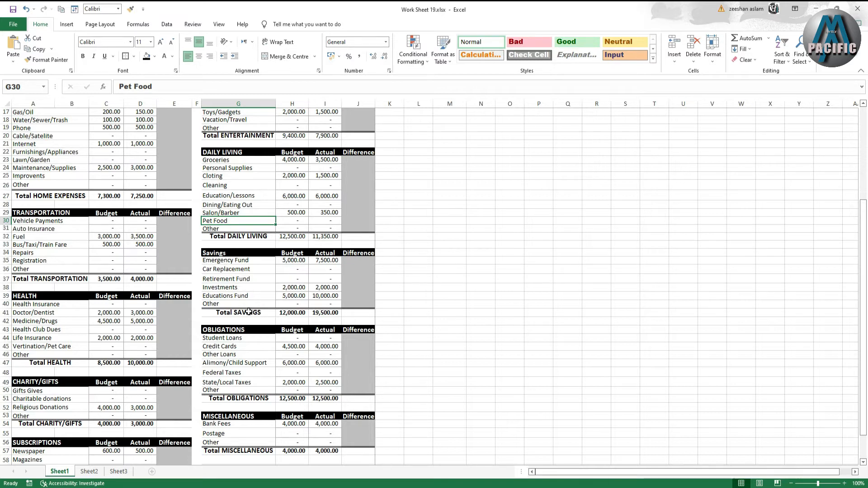
pyautogui.scroll(-1, 249, 311)
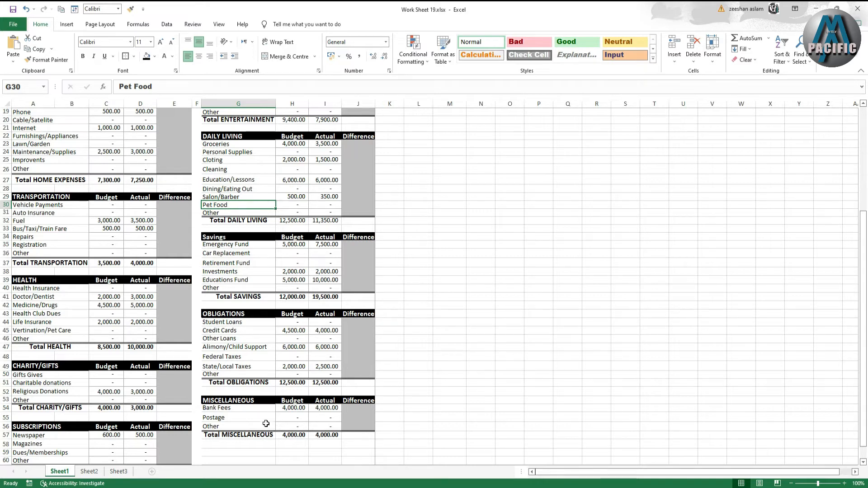
pyautogui.scroll(-1, 288, 447)
pyautogui.scroll(4, 287, 448)
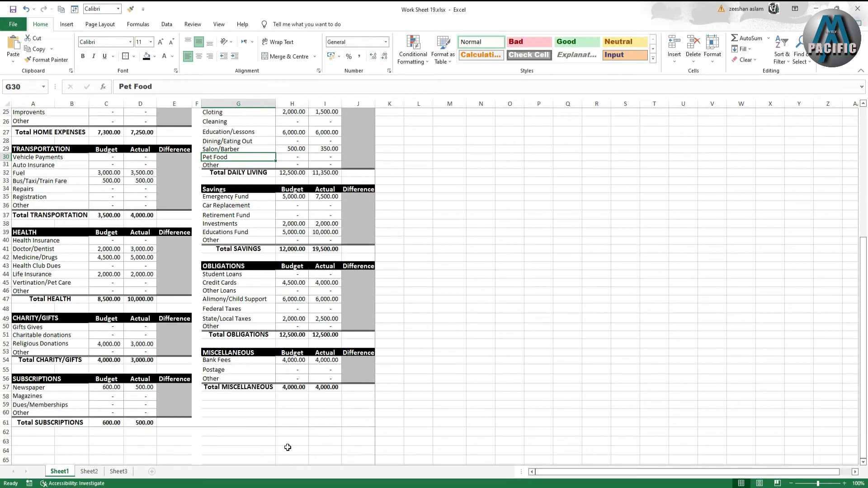
pyautogui.scroll(3, 286, 443)
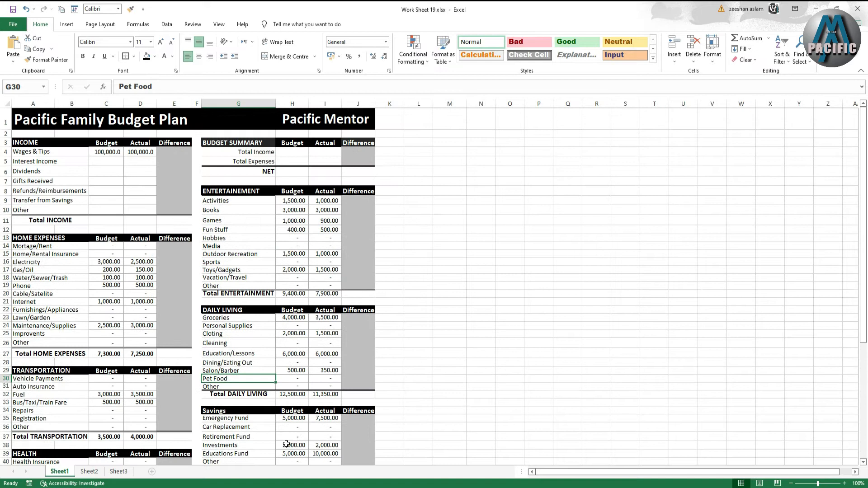
# - Enter 25000 as both the Budget and Actual amounts for Gifts Received in the Income section
pyautogui.click(167, 153)
pyautogui.click(163, 219)
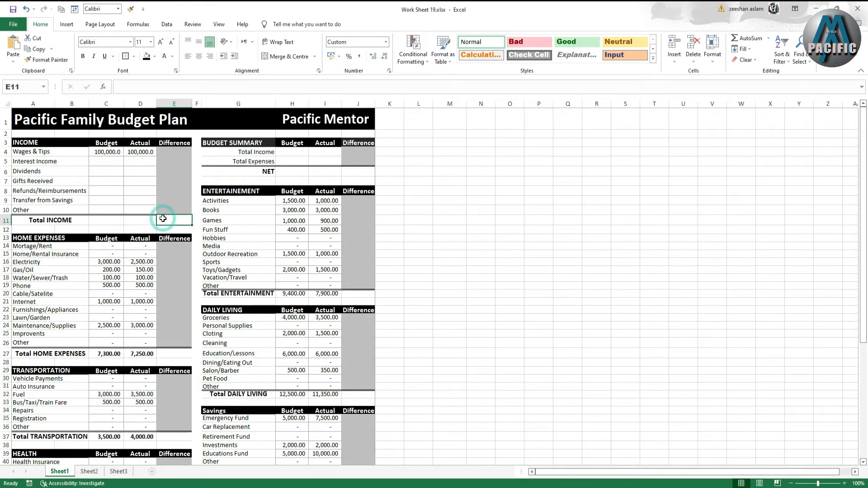
pyautogui.click(288, 152)
pyautogui.click(334, 153)
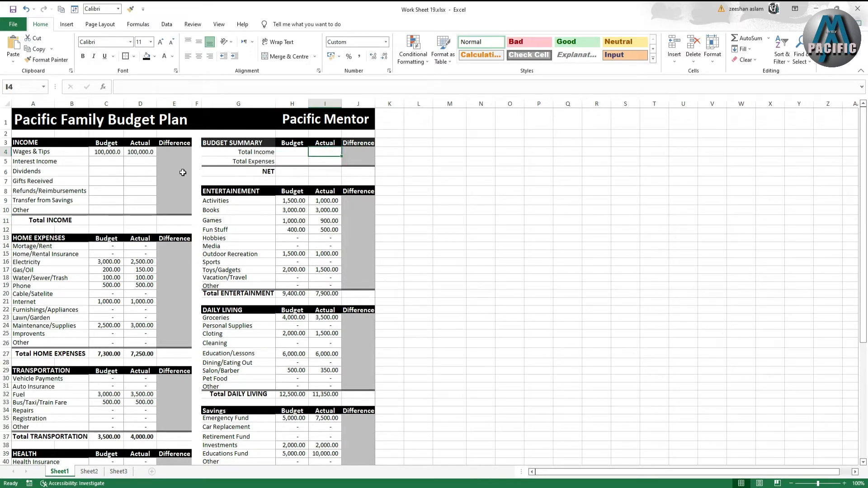
pyautogui.click(98, 183)
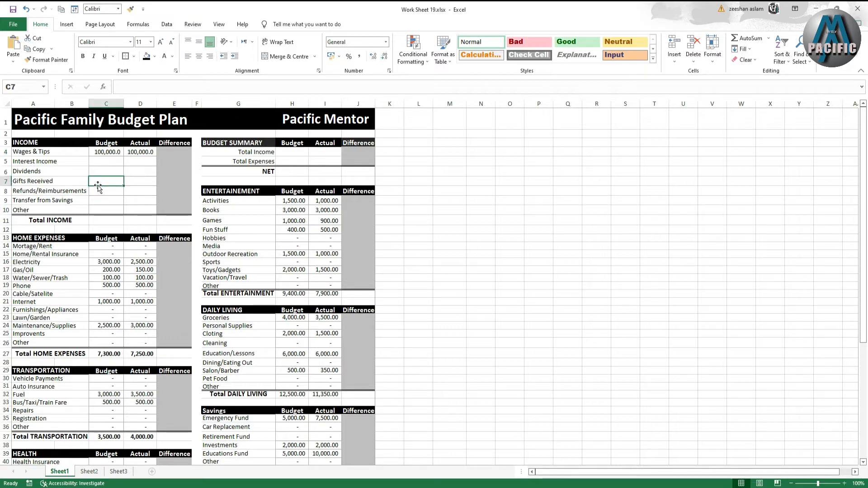
pyautogui.write('25000')
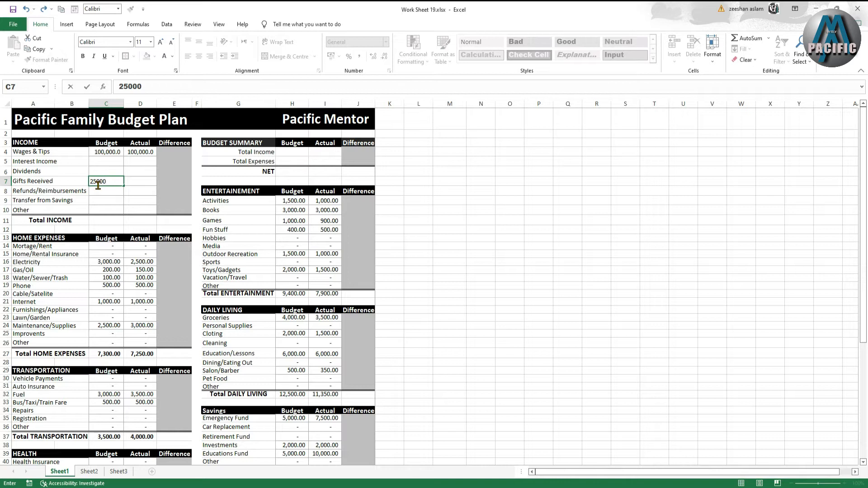
pyautogui.press('Tab')
pyautogui.write('3')
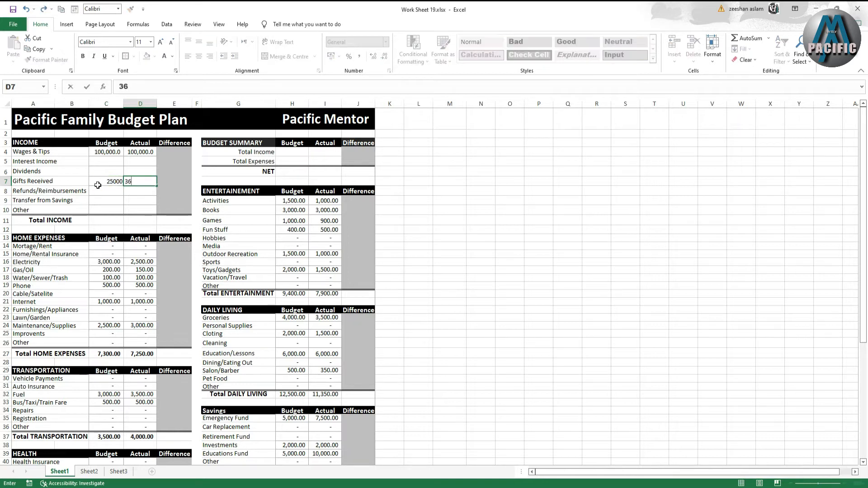
pyautogui.write('5000')
pyautogui.press('Tab')
# - Apply the Comma number style to the Income section's Budget, Actual and Difference cells
pyautogui.moveTo(112, 155); pyautogui.dragTo(145, 219)
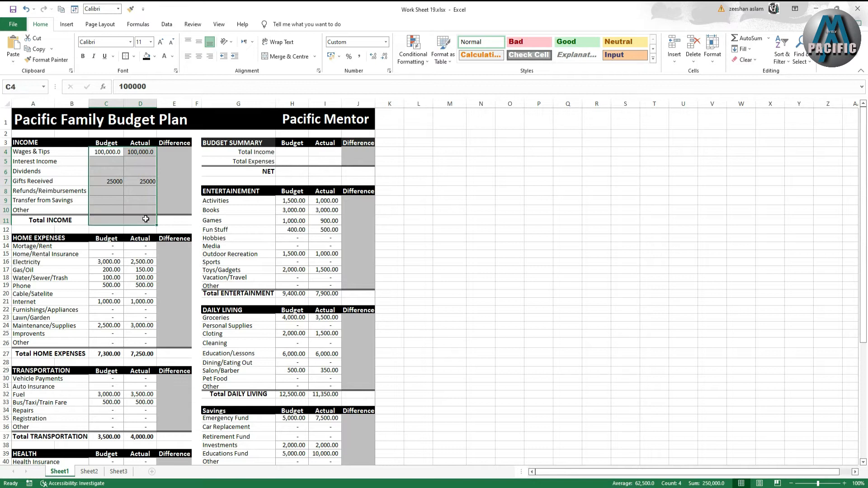
pyautogui.click(146, 180)
pyautogui.moveTo(112, 155); pyautogui.dragTo(172, 221)
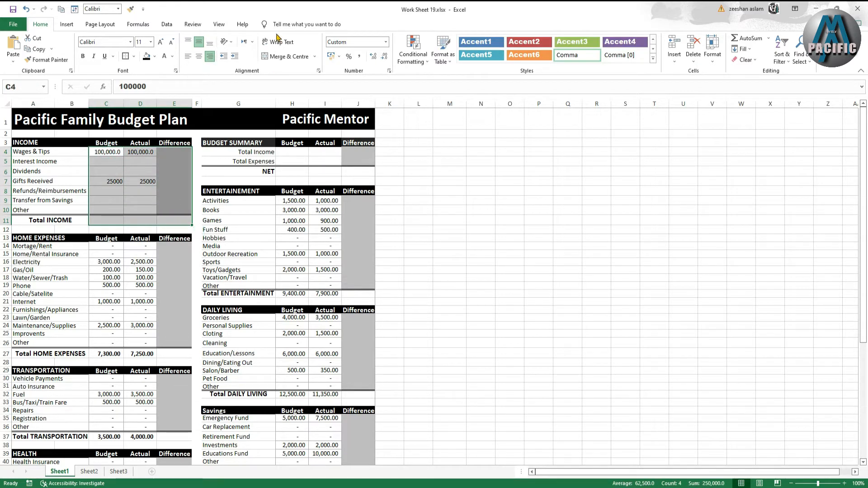
pyautogui.click(359, 56)
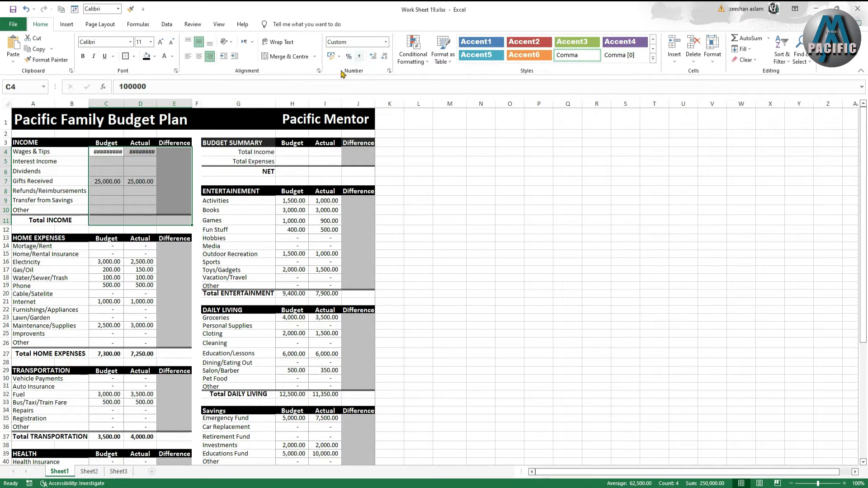
# - Autofit the widths of the Actual and Budget columns to show the formatted amounts
pyautogui.doubleClick(156, 106)
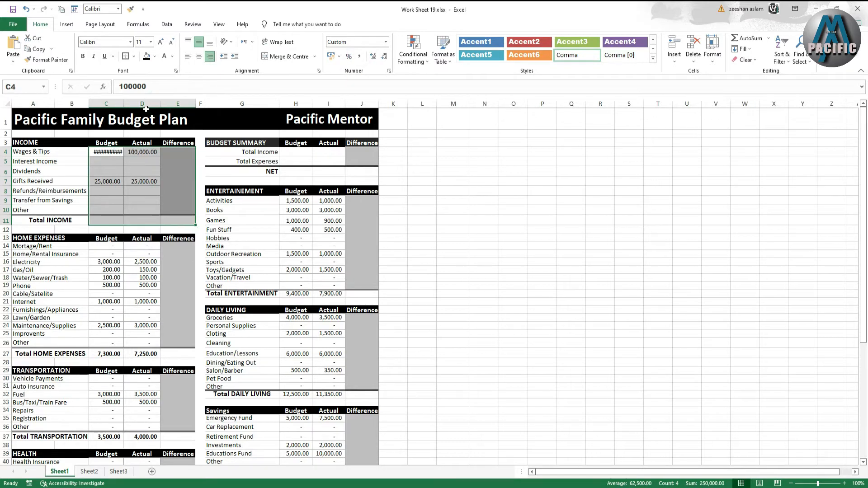
pyautogui.doubleClick(123, 107)
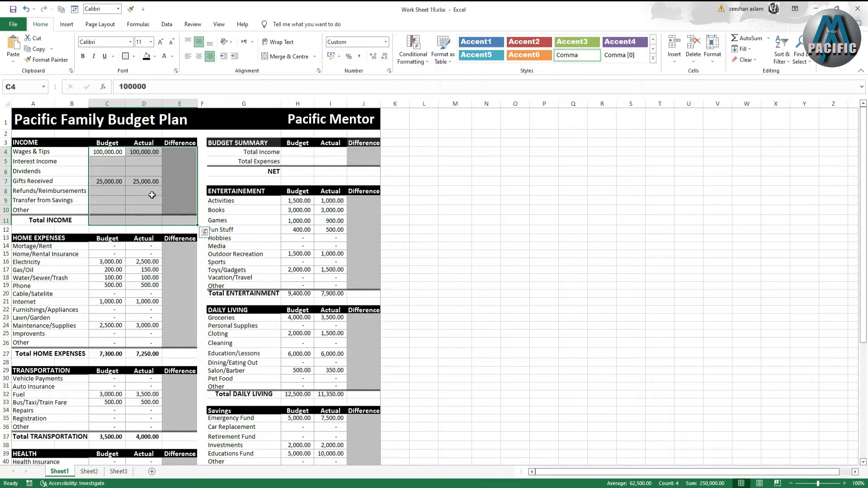
pyautogui.click(129, 209)
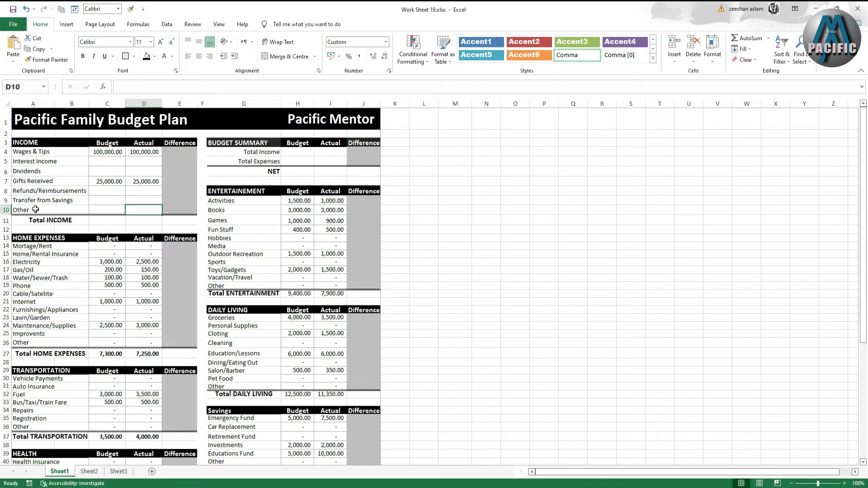
# - Enter 50000 as both the Budget and Actual amounts for Transfer from Savings in the Income section
pyautogui.doubleClick(107, 200)
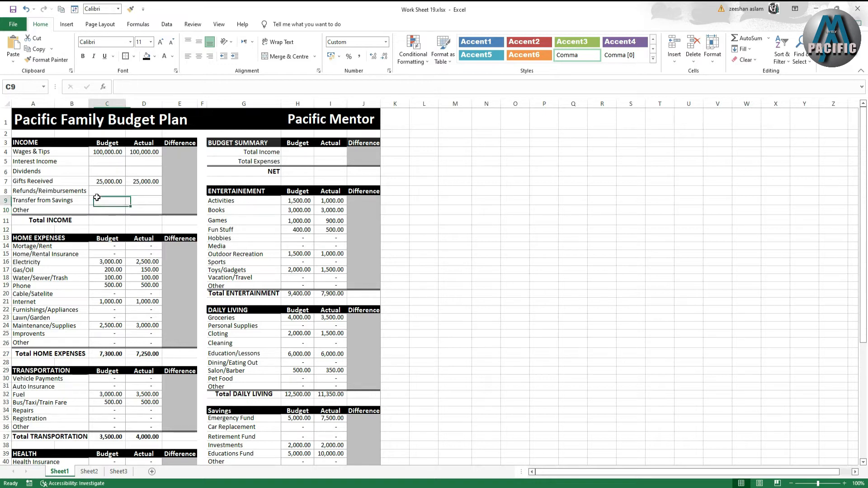
pyautogui.click(142, 209)
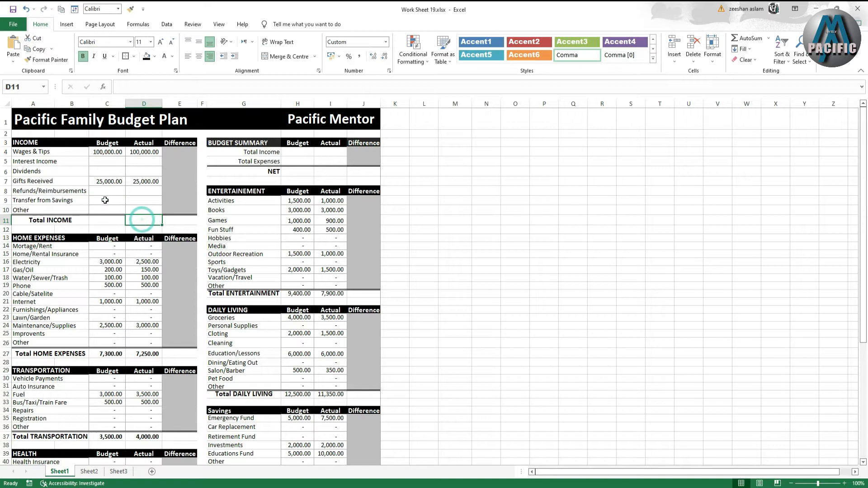
pyautogui.click(105, 201)
pyautogui.write('50000')
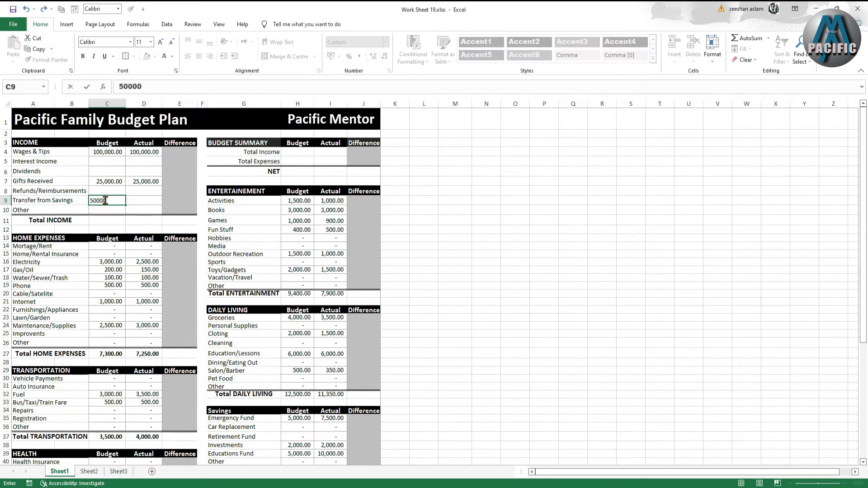
pyautogui.press('Tab')
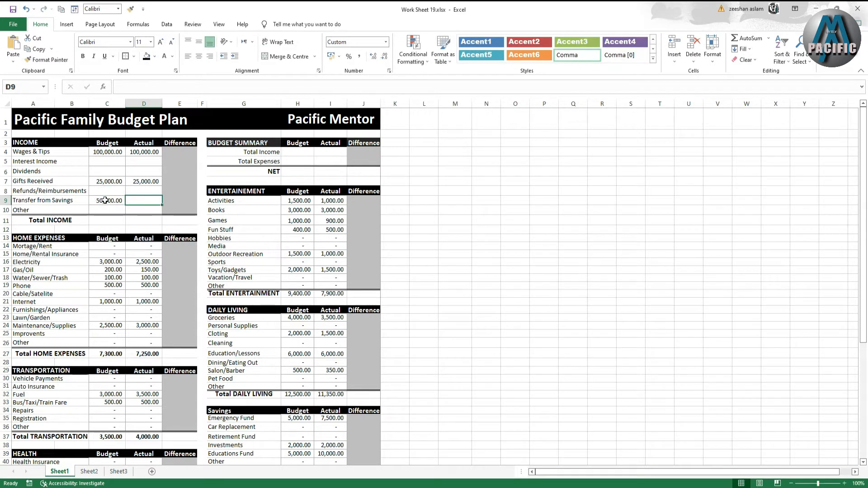
pyautogui.write('50000')
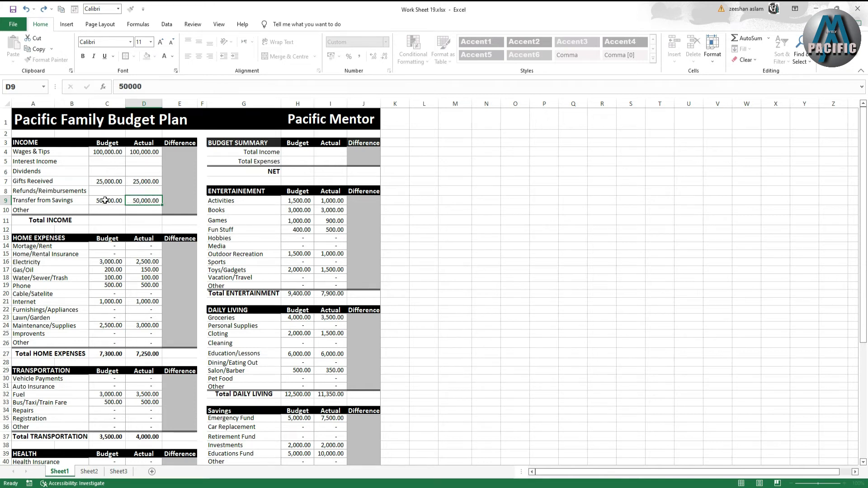
pyautogui.press('Tab')
pyautogui.press('Down')
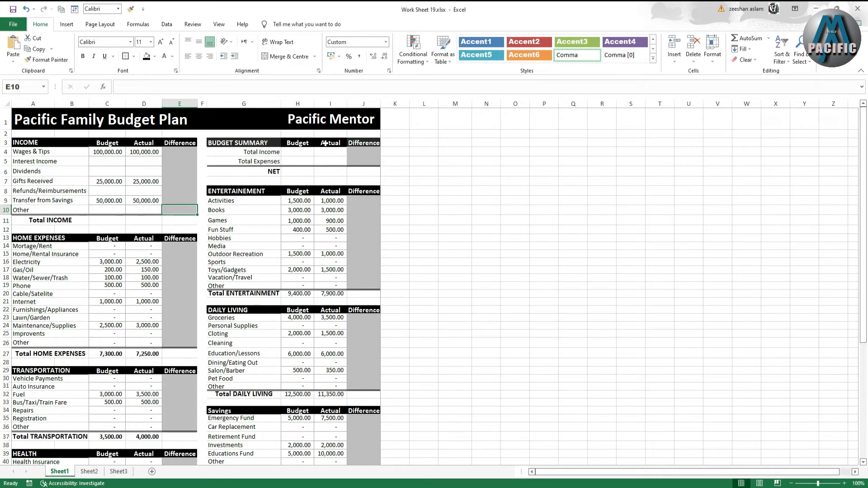
# - Heighten row 2 and enter Novmber and 2022 above the Budget Summary's Actual and Difference columns
pyautogui.moveTo(11, 138); pyautogui.dragTo(11, 145)
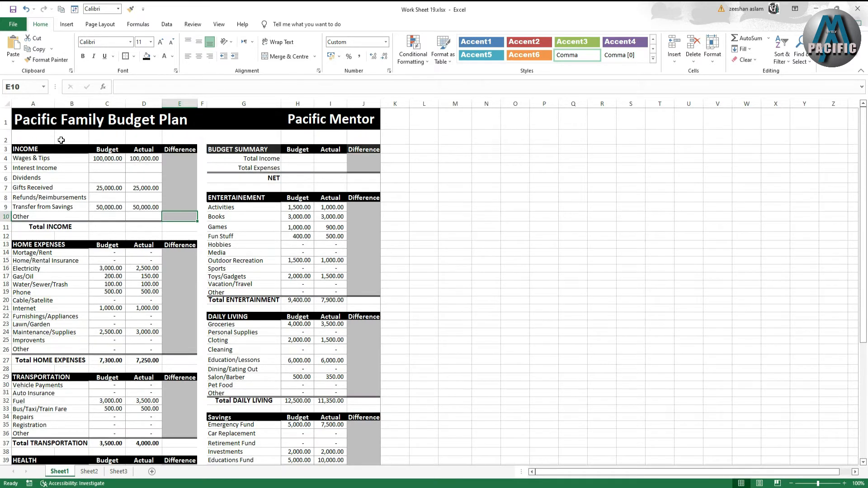
pyautogui.click(323, 139)
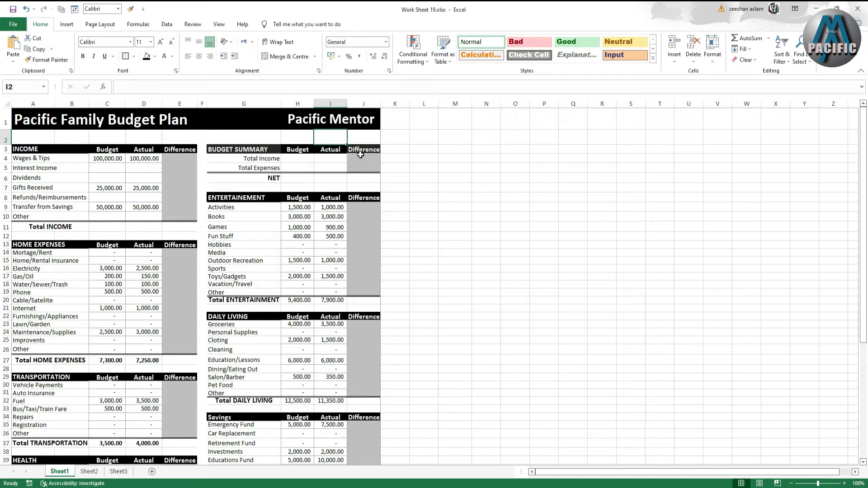
pyautogui.write('Novmber')
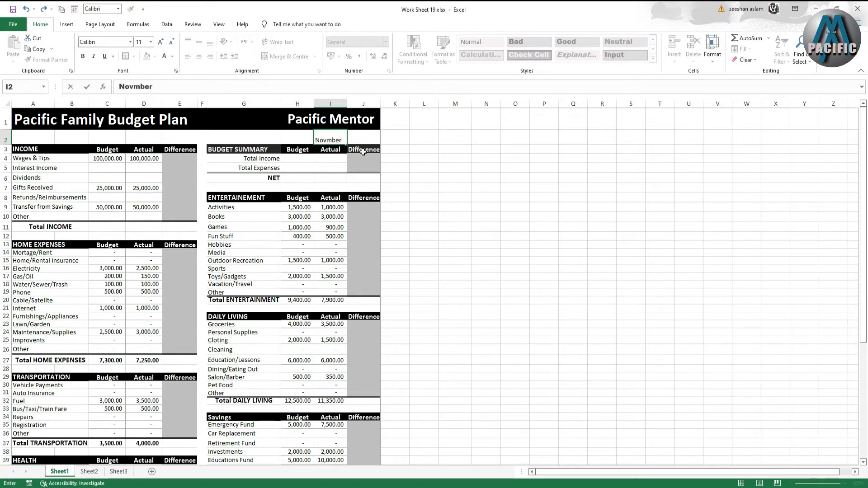
pyautogui.click(363, 142)
pyautogui.write('2022')
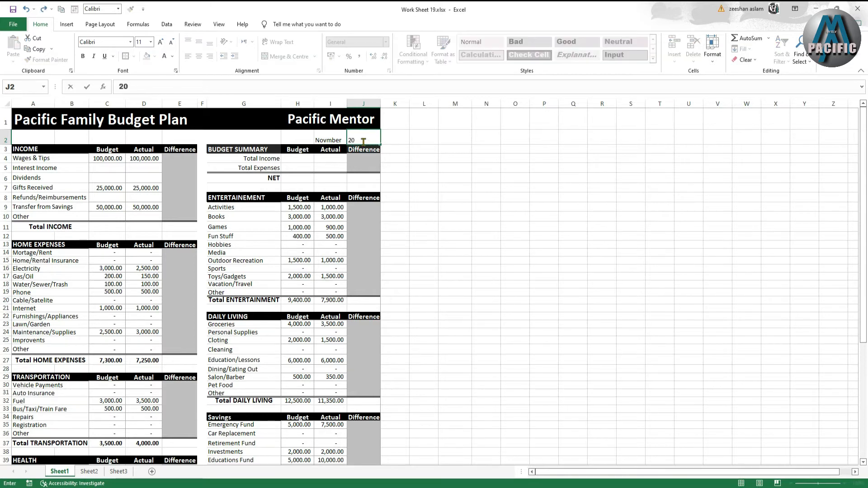
pyautogui.click(401, 157)
# - Increase the font size of the month and year cells to 16
pyautogui.moveTo(319, 140); pyautogui.dragTo(363, 139)
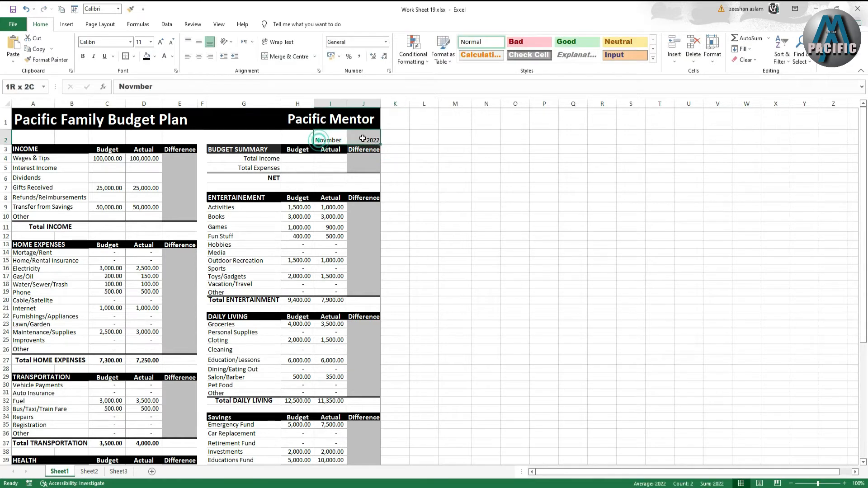
pyautogui.click(164, 42)
pyautogui.click(163, 42)
pyautogui.click(164, 44)
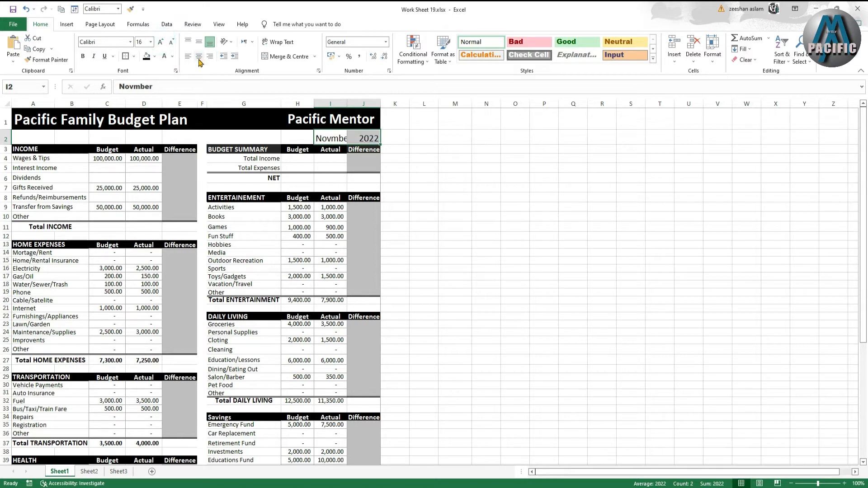
pyautogui.click(330, 140)
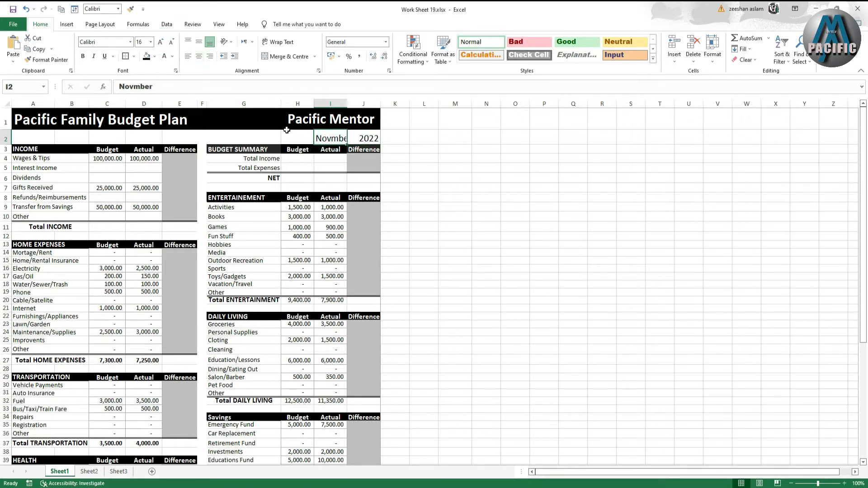
# - Shorten the month entry to Nov
pyautogui.doubleClick(331, 139)
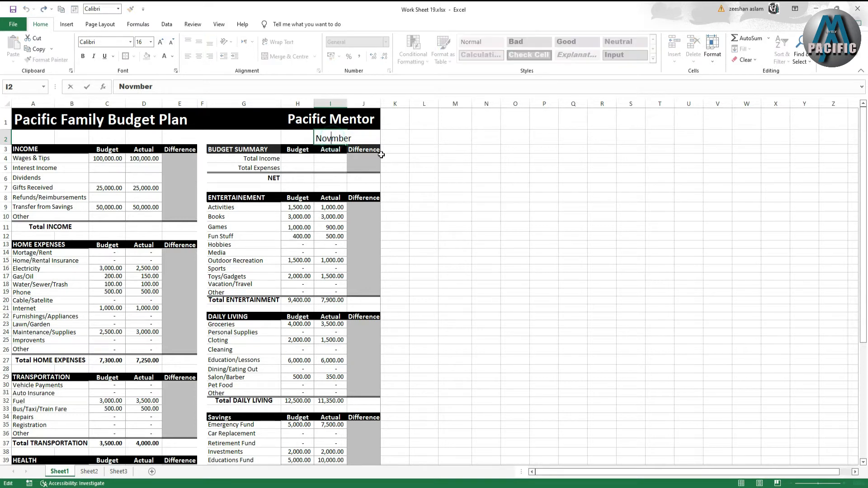
pyautogui.press('Delete')
pyautogui.press('Delete')
pyautogui.click(417, 184)
# - Center the month and year cells horizontally and vertically and make them bold
pyautogui.moveTo(328, 138); pyautogui.dragTo(364, 138)
pyautogui.click(199, 56)
pyautogui.click(200, 42)
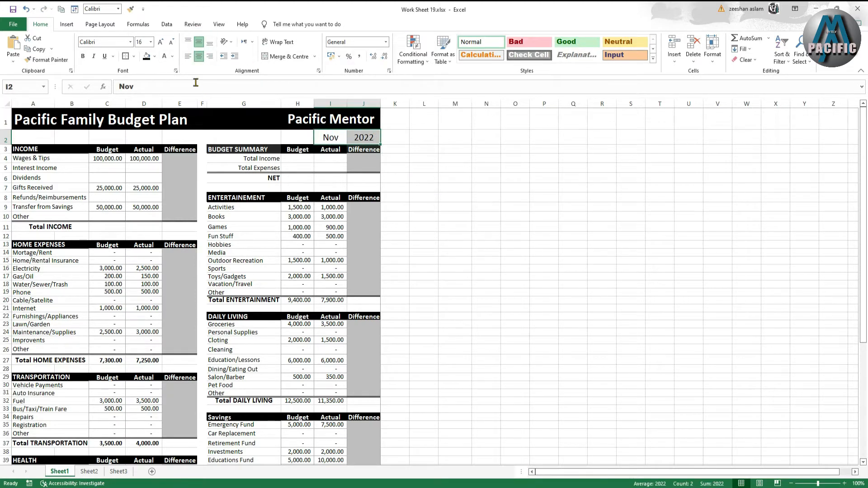
pyautogui.click(83, 56)
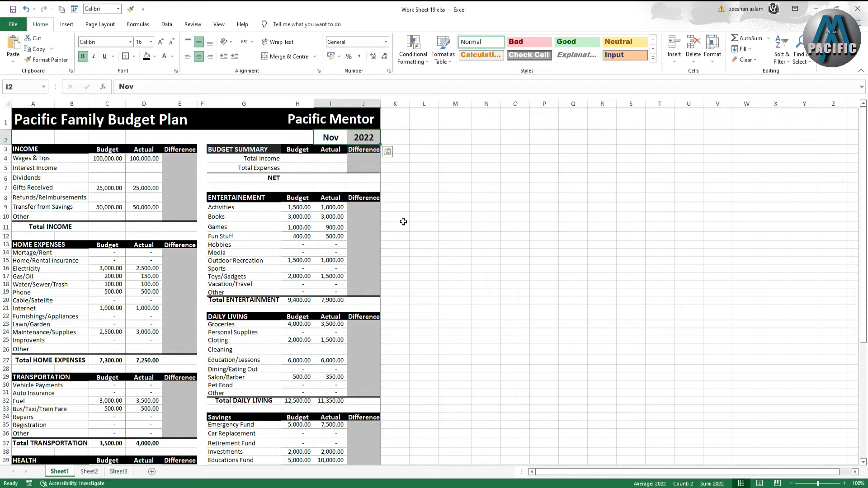
pyautogui.click(402, 226)
# - Calculate the Wages & Tips difference as =C4-D4 and fill it down through the Total INCOME row
pyautogui.click(188, 155)
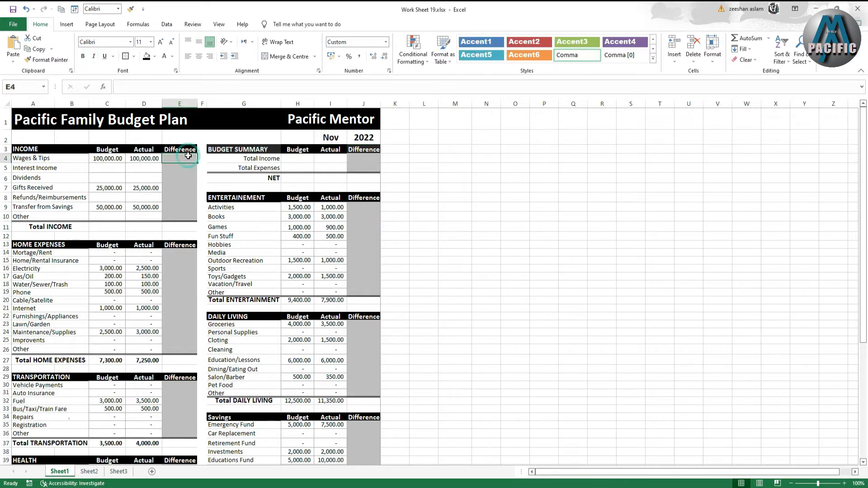
pyautogui.write('=')
pyautogui.click(114, 158)
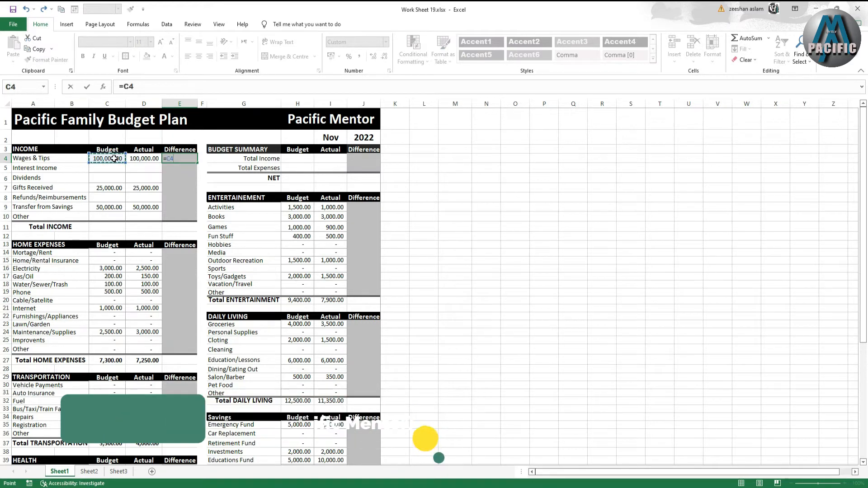
pyautogui.write('-')
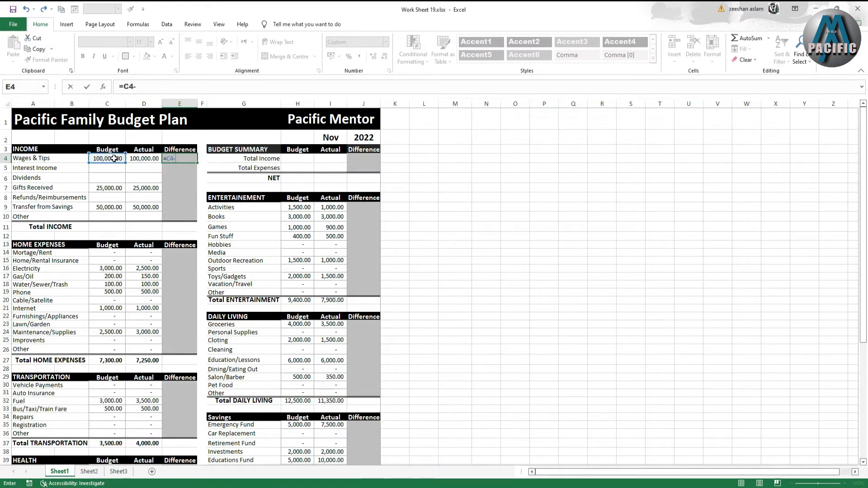
pyautogui.click(138, 160)
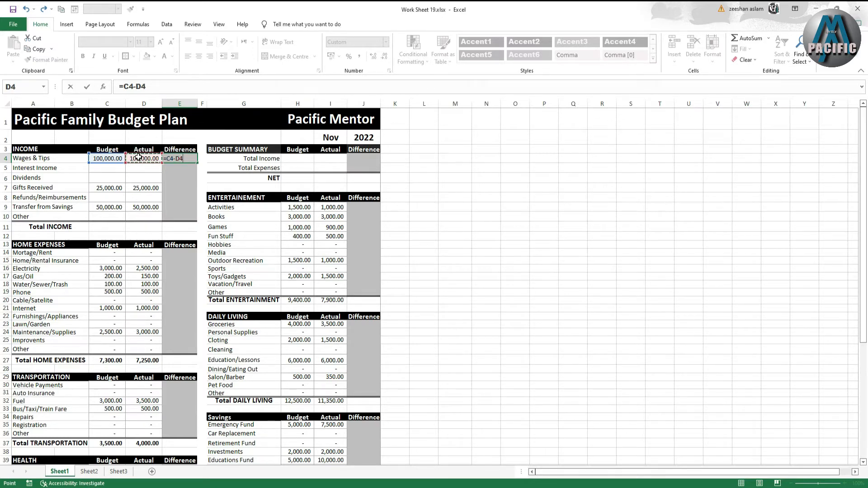
pyautogui.press('Return')
pyautogui.click(188, 157)
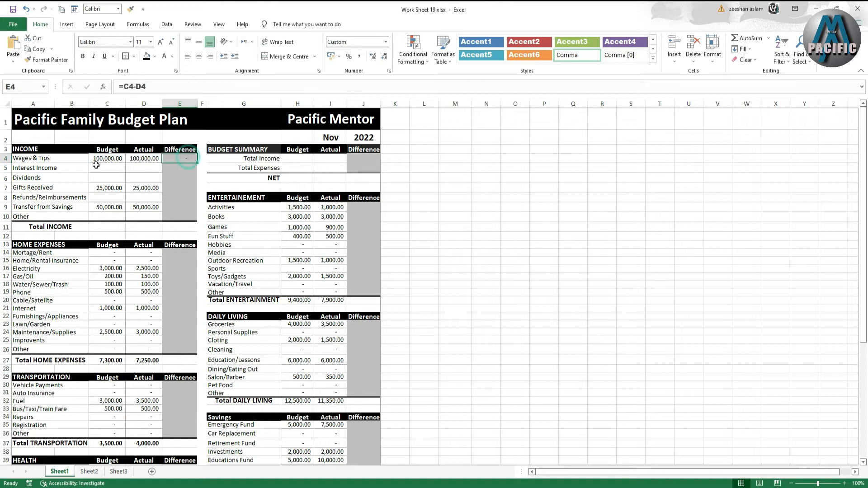
pyautogui.moveTo(197, 162); pyautogui.dragTo(186, 229)
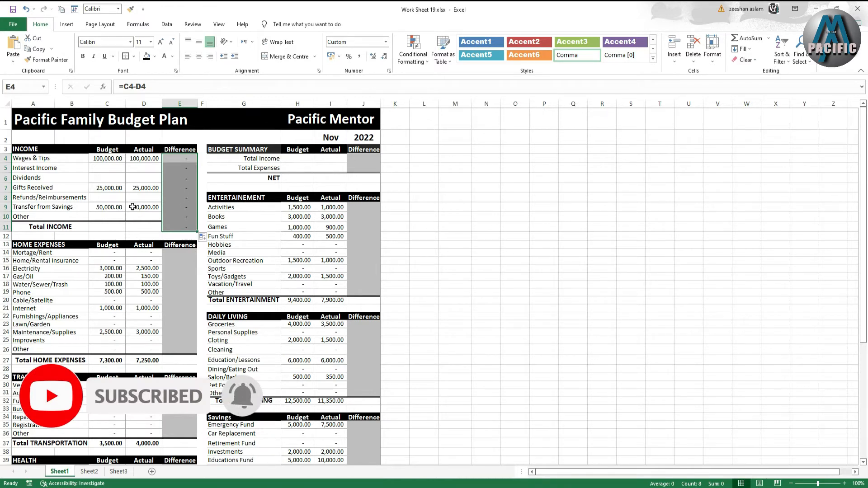
# - AutoSum the Income section's Actual and Budget columns into the Total INCOME row
pyautogui.moveTo(136, 158); pyautogui.dragTo(143, 227)
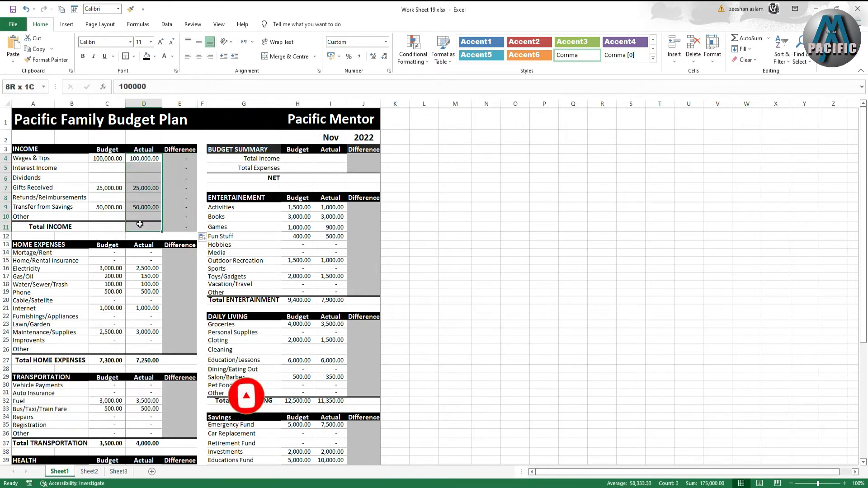
pyautogui.click(745, 38)
pyautogui.moveTo(107, 158); pyautogui.dragTo(107, 227)
pyautogui.click(745, 38)
pyautogui.click(183, 230)
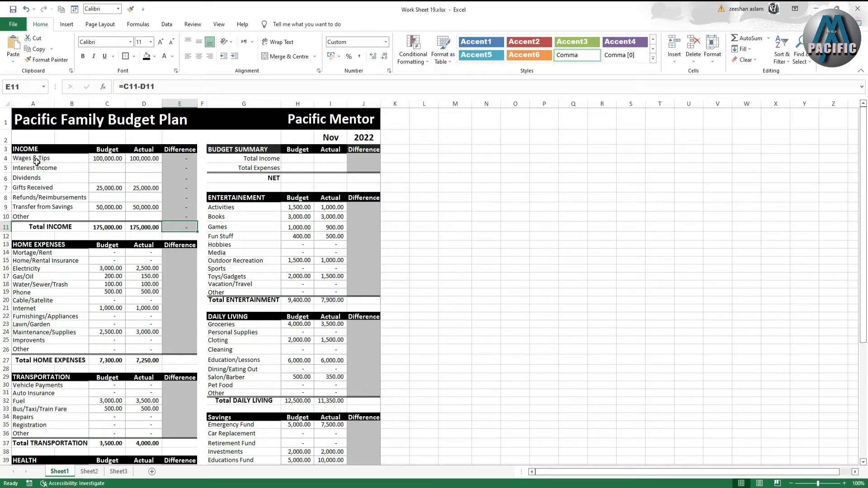
pyautogui.click(121, 161)
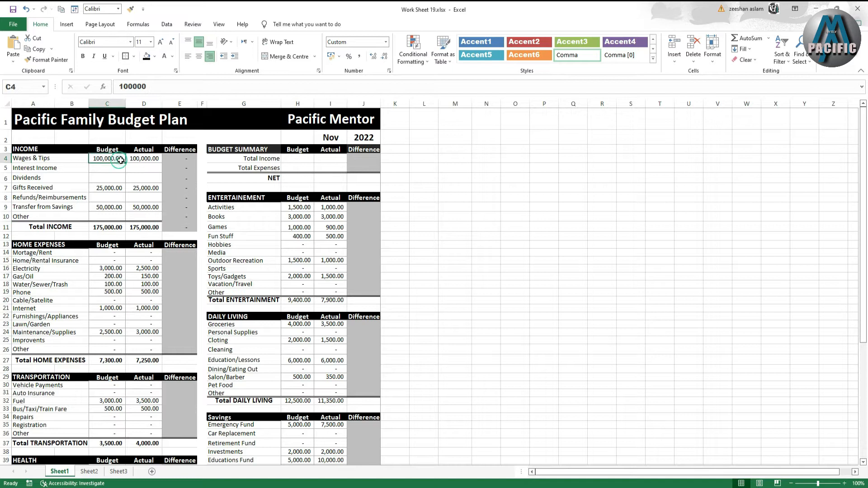
pyautogui.click(141, 160)
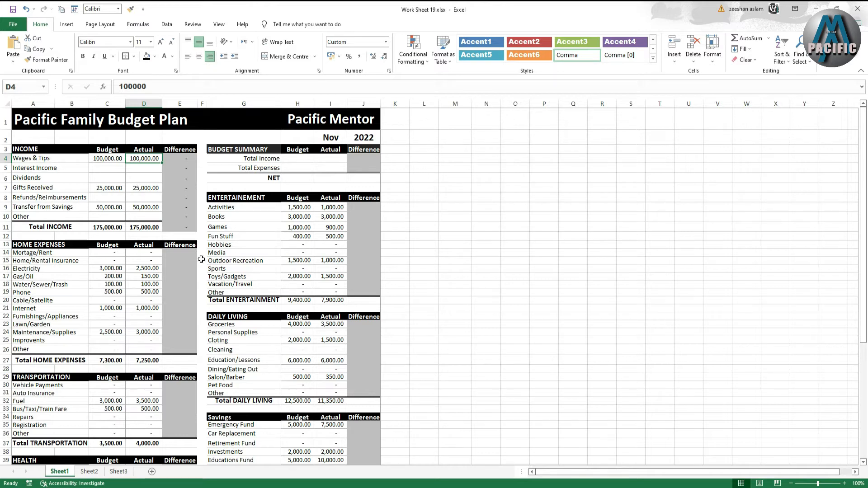
# - Calculate the Mortgage/Rent difference as =C14-D14 and fill it down through Total HOME EXPENSES
pyautogui.click(183, 257)
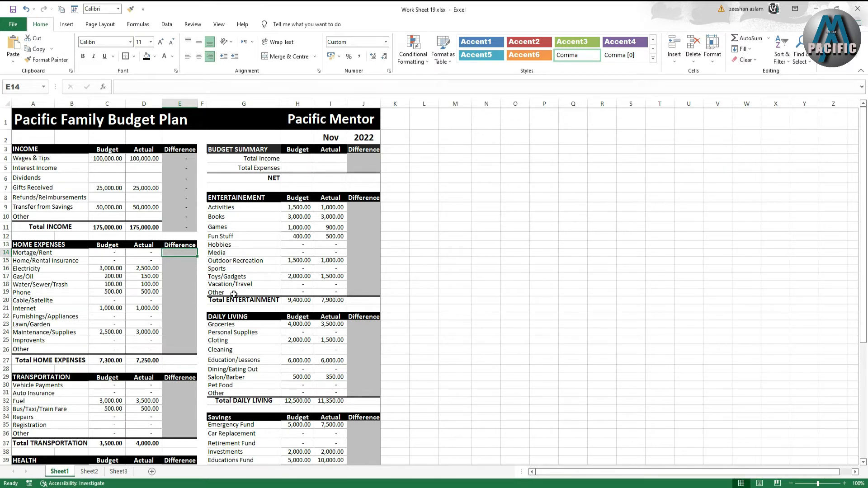
pyautogui.write('=')
pyautogui.click(118, 253)
pyautogui.write('-')
pyautogui.click(156, 253)
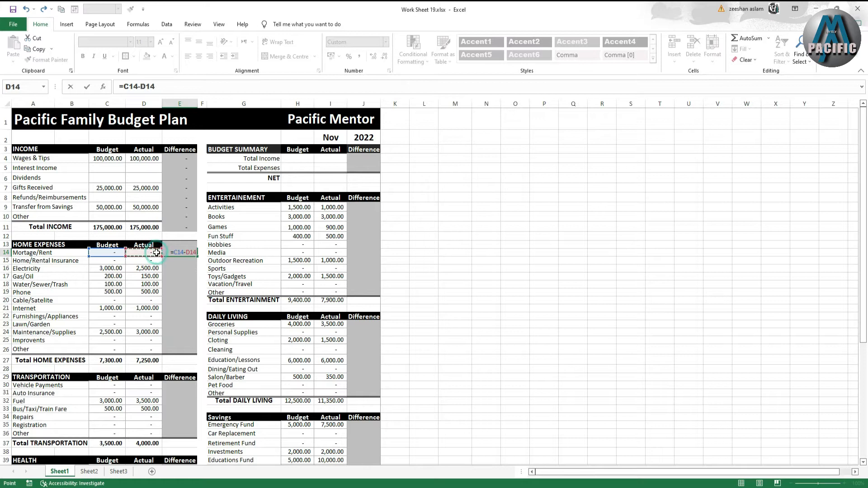
pyautogui.press('Return')
pyautogui.click(194, 252)
pyautogui.moveTo(198, 259); pyautogui.dragTo(195, 361)
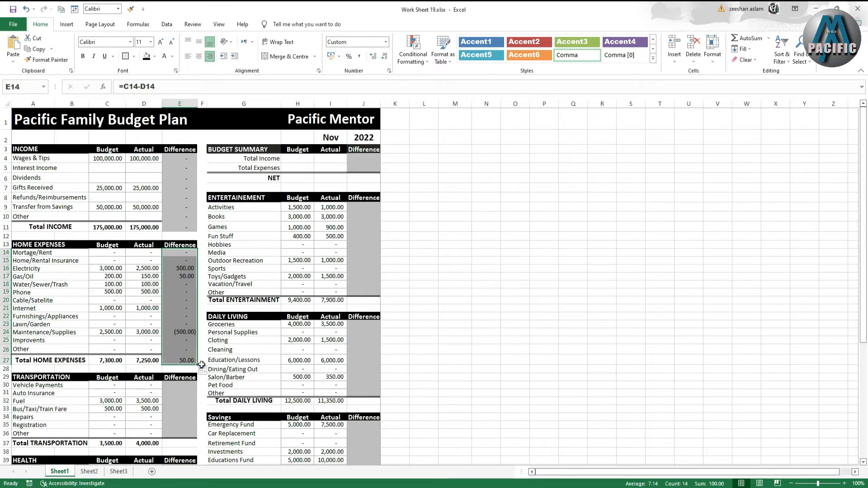
# - Calculate the Vehicle Payments difference as =C30-D30 and fill it down through Total TRANSPORTATION
pyautogui.scroll(-3, 180, 374)
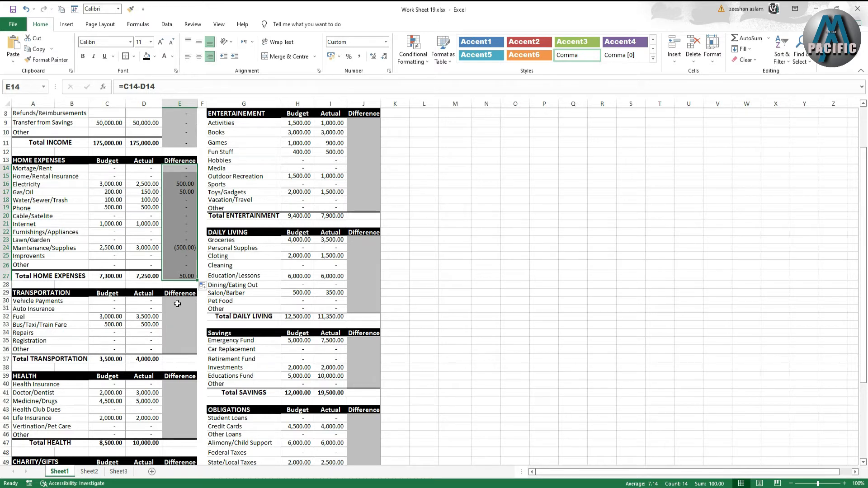
pyautogui.click(177, 303)
pyautogui.write('=')
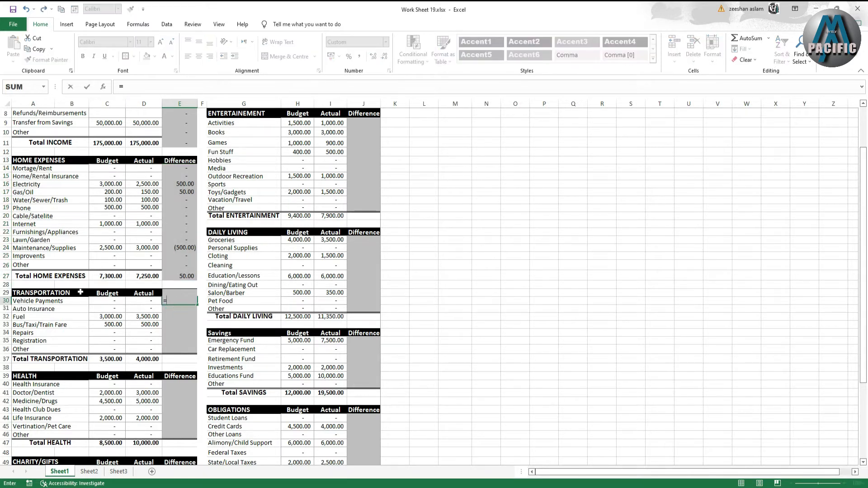
pyautogui.click(110, 301)
pyautogui.write('-')
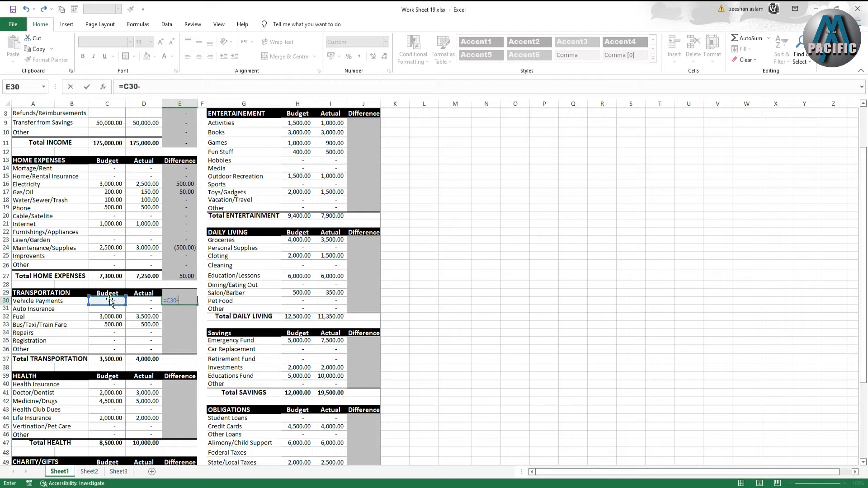
pyautogui.click(149, 300)
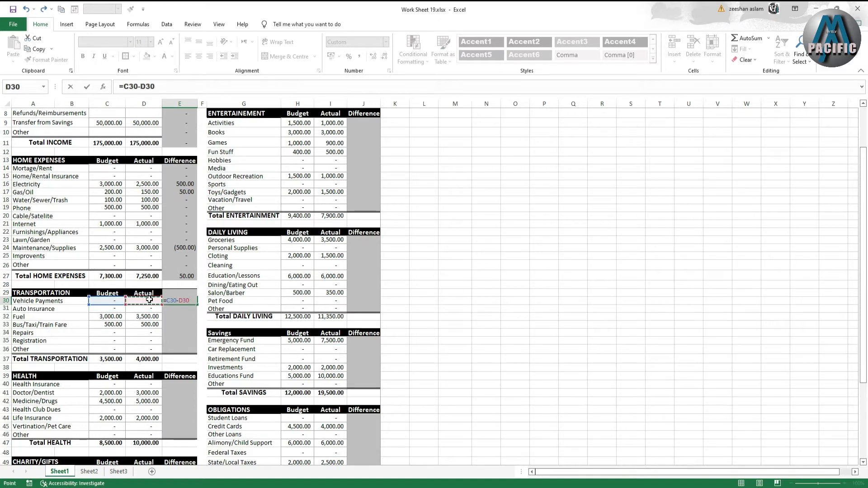
pyautogui.press('Return')
pyautogui.click(169, 301)
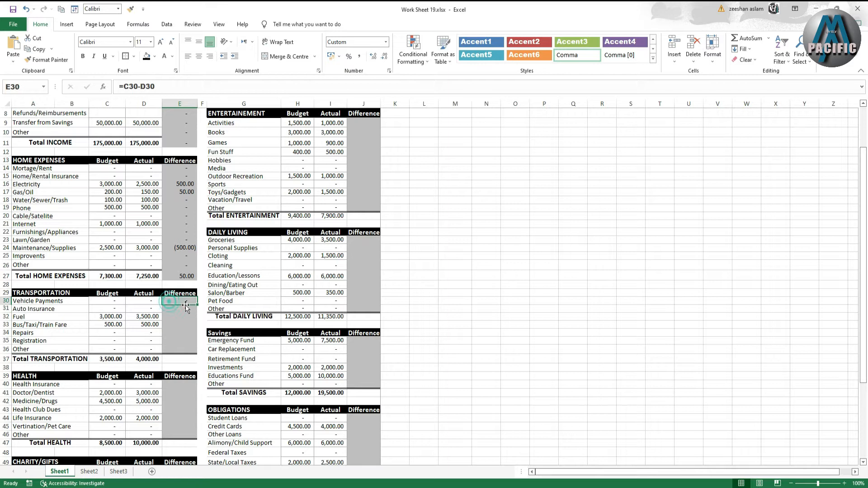
pyautogui.moveTo(197, 305); pyautogui.dragTo(197, 368)
pyautogui.scroll(-4, 202, 371)
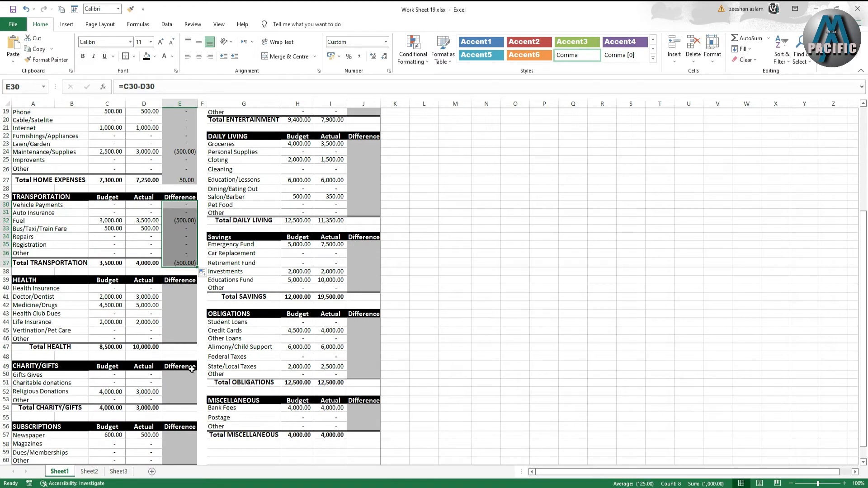
pyautogui.click(183, 288)
pyautogui.write('=')
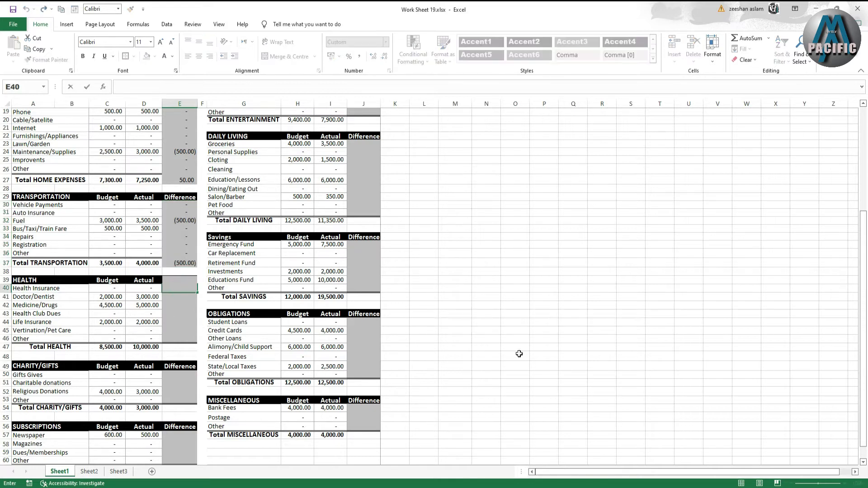
pyautogui.click(519, 354)
# - Calculate the Health Insurance difference as =C40-D40 and fill it down through the Total HEALTH row
pyautogui.click(185, 287)
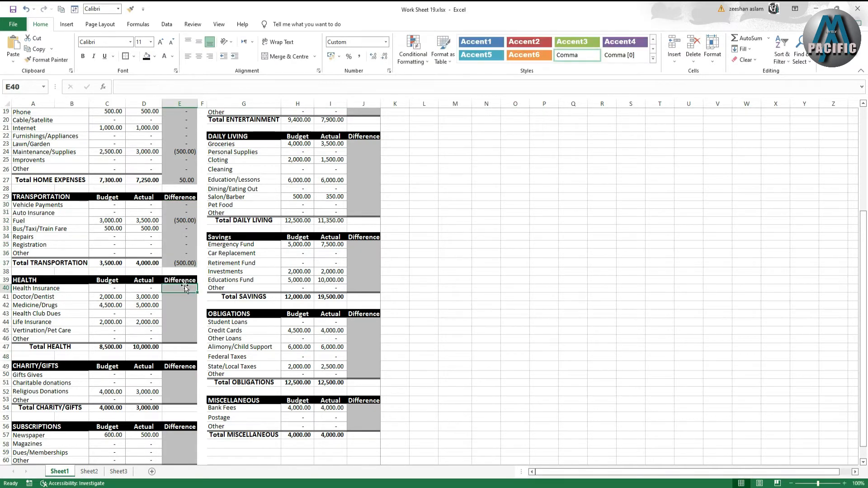
pyautogui.write('=')
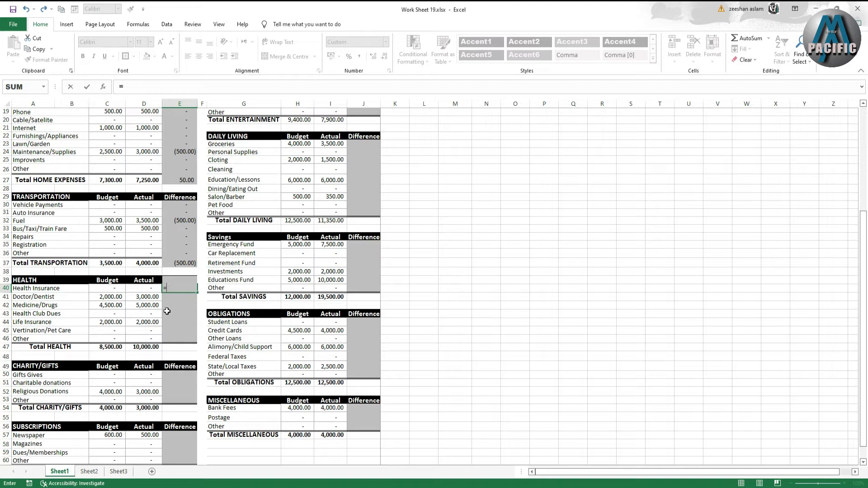
pyautogui.click(110, 291)
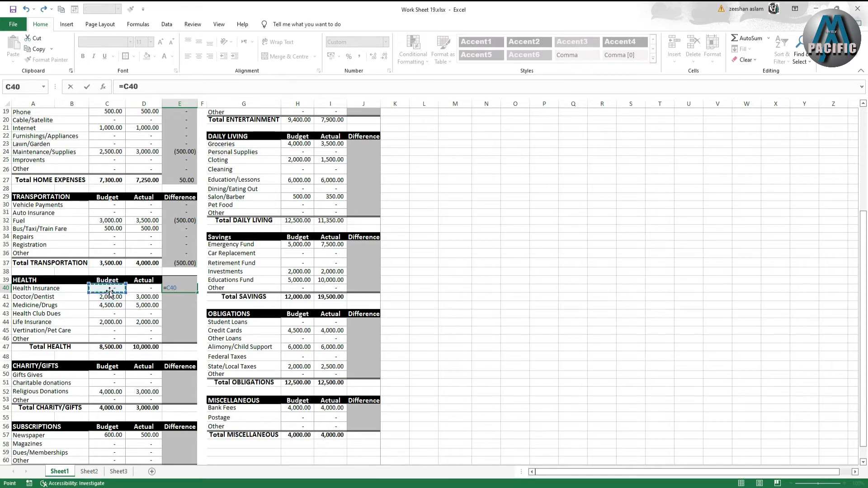
pyautogui.write('-')
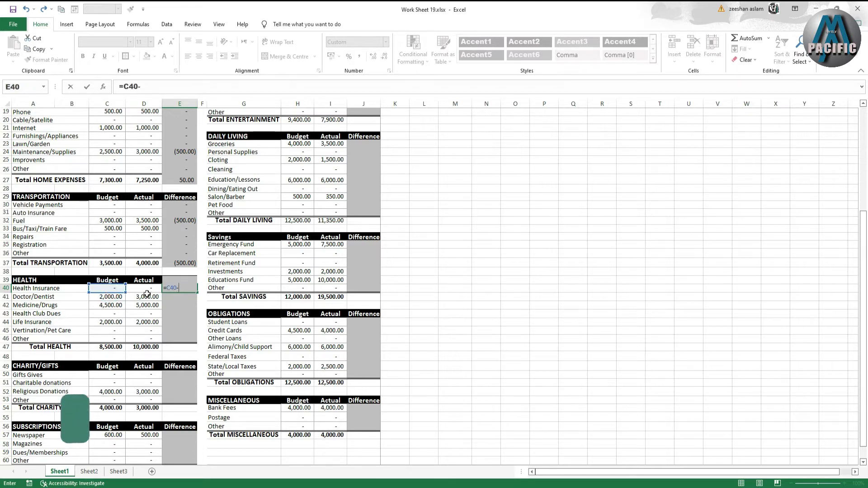
pyautogui.click(150, 290)
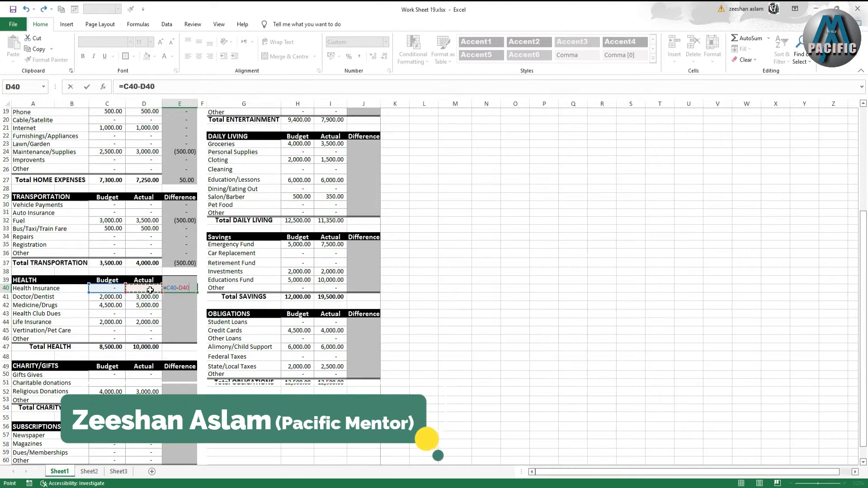
pyautogui.press('Return')
pyautogui.click(174, 287)
pyautogui.moveTo(197, 293); pyautogui.dragTo(196, 351)
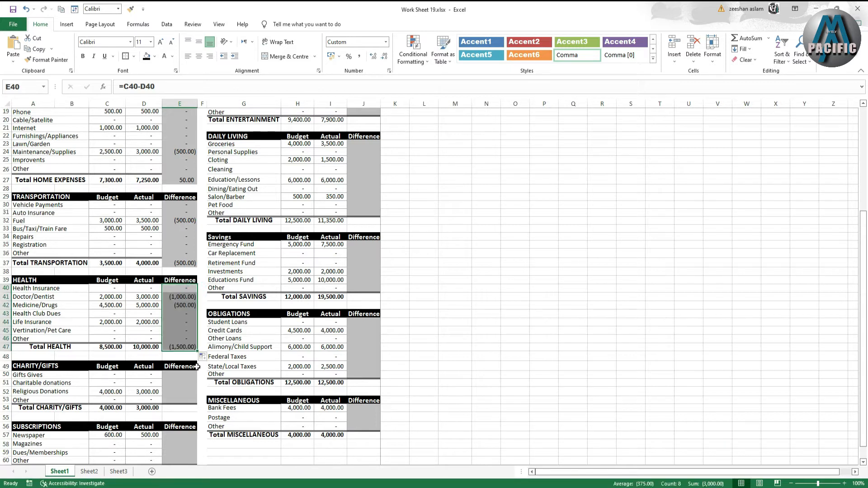
# - Calculate the Gifts Gives difference as =C50-D50 and fill it down through the Total CHARITY/GIFTS row
pyautogui.scroll(-1, 194, 368)
pyautogui.click(183, 347)
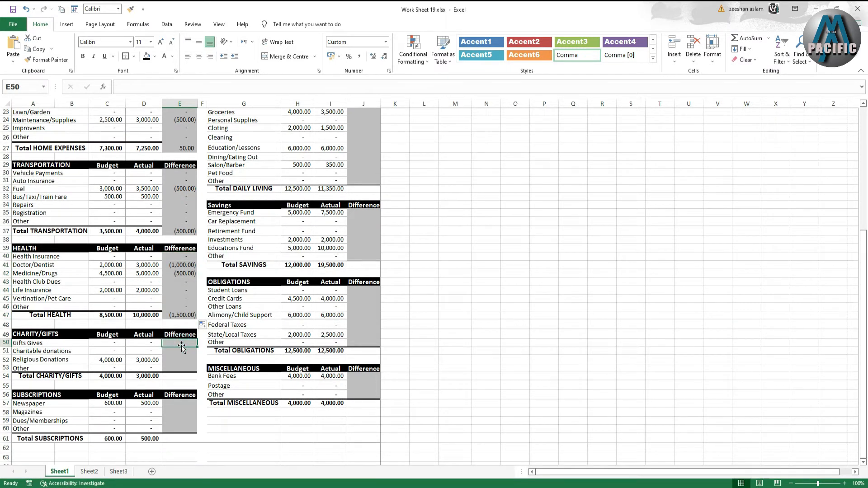
pyautogui.write('=')
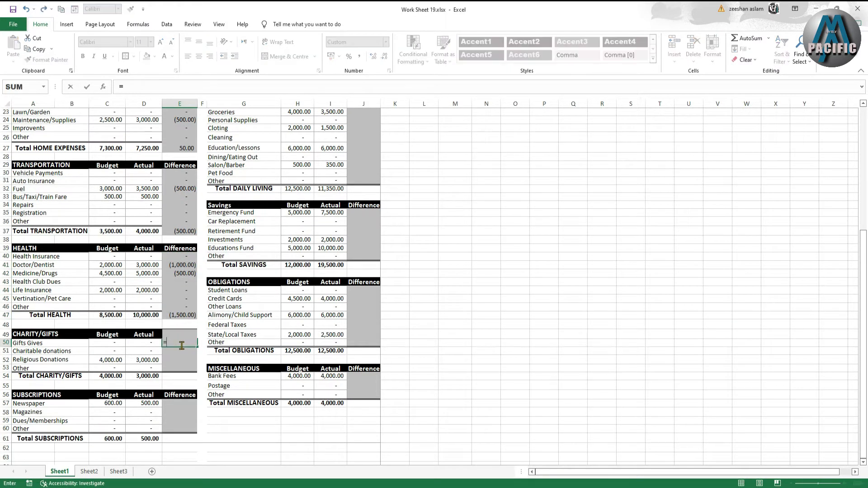
pyautogui.click(104, 344)
pyautogui.write('-')
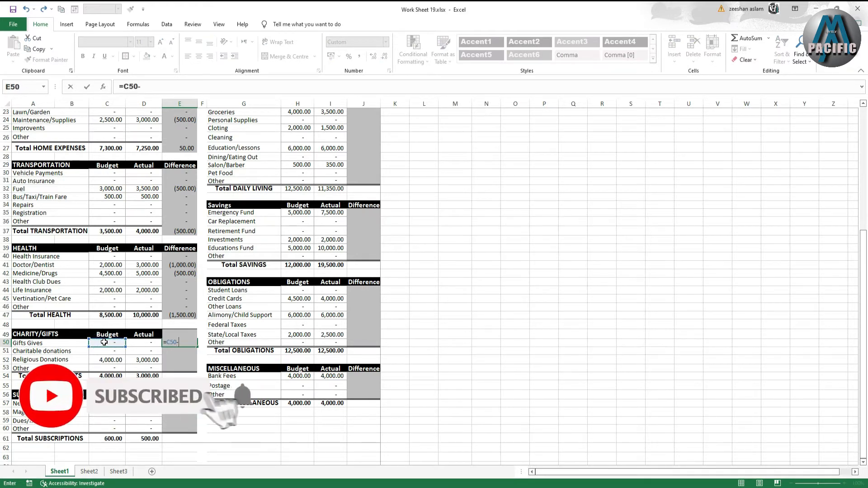
pyautogui.click(134, 344)
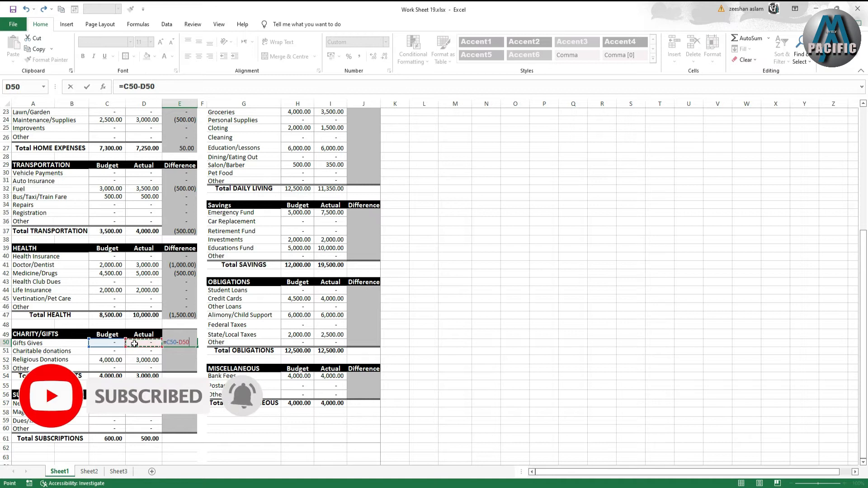
pyautogui.press('Return')
pyautogui.click(190, 344)
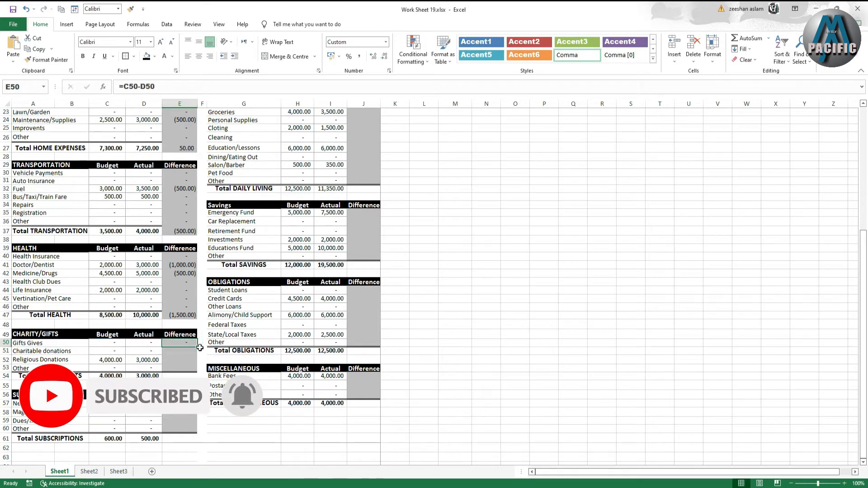
pyautogui.moveTo(199, 348); pyautogui.dragTo(194, 378)
# - Calculate the Newspaper difference as =C57-D57 and fill it down through the Total SUBSCRIPTIONS row
pyautogui.scroll(-1, 192, 380)
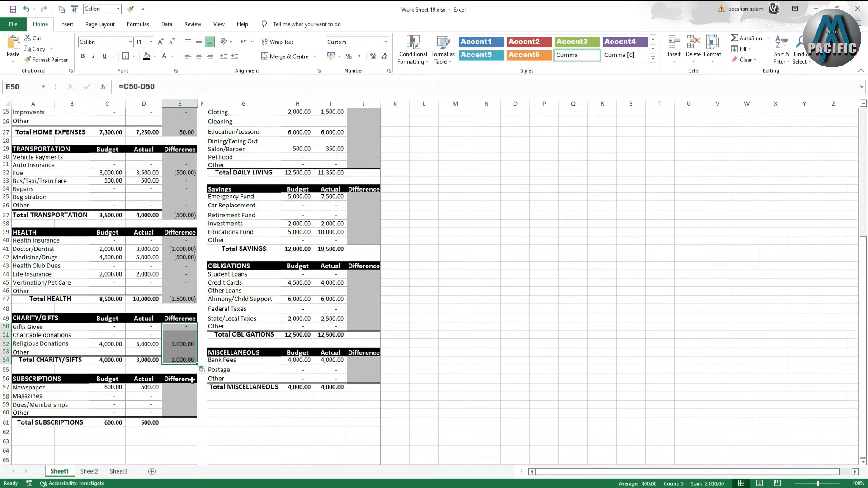
pyautogui.scroll(-1, 192, 380)
pyautogui.click(173, 361)
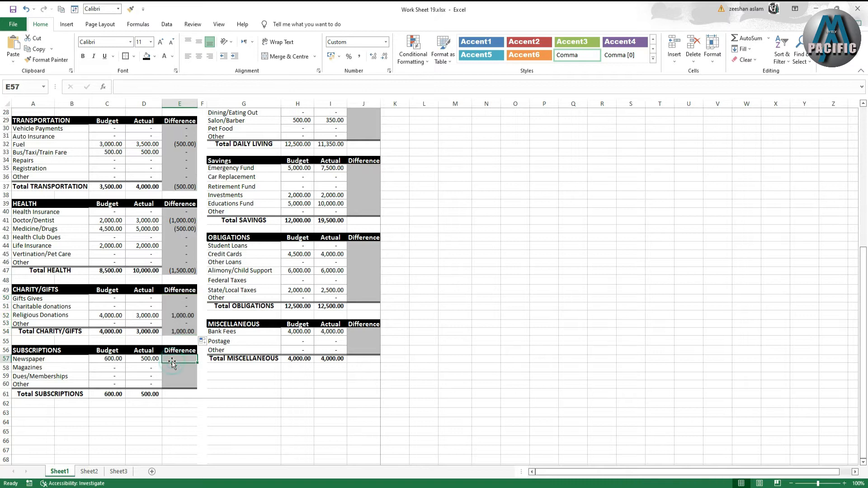
pyautogui.write('=')
pyautogui.click(106, 360)
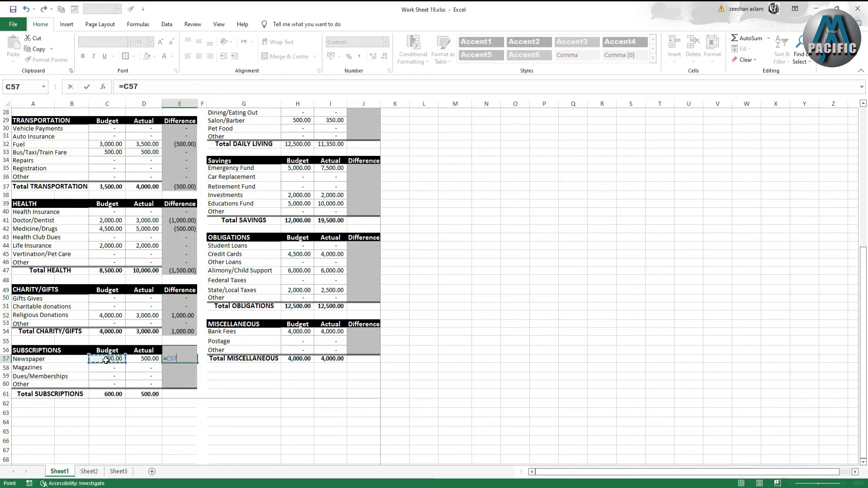
pyautogui.write('=')
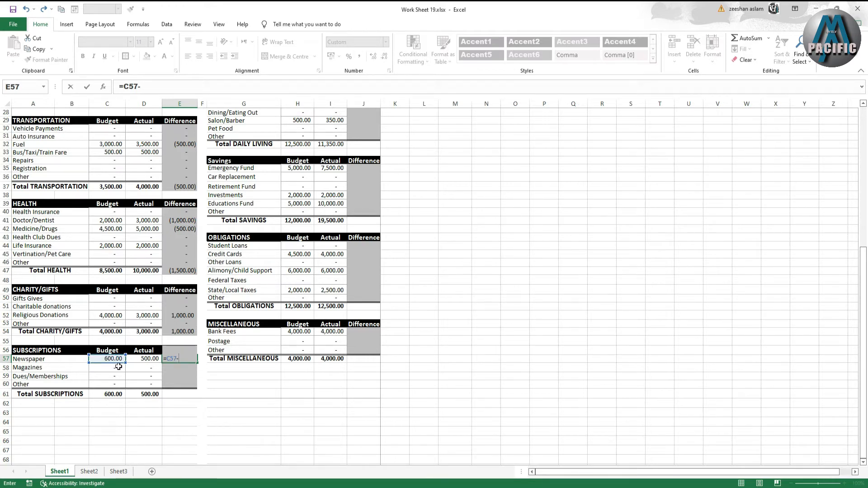
pyautogui.click(145, 358)
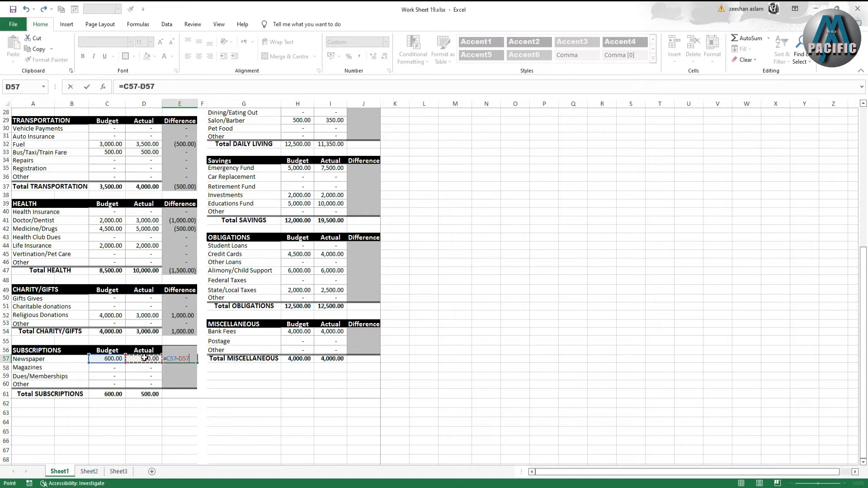
pyautogui.press('Return')
pyautogui.press('Up')
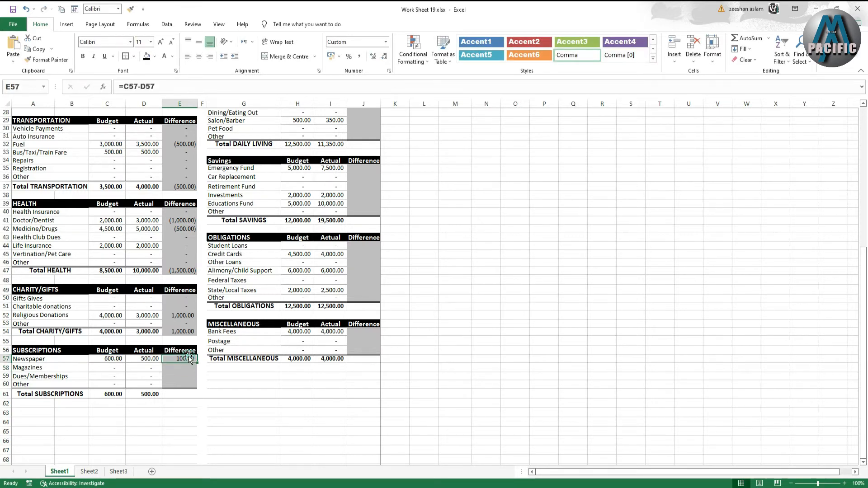
pyautogui.moveTo(198, 363); pyautogui.dragTo(197, 397)
# - Inspect the total formulas of the Subscriptions, Charity/Gifts and Entertainment sections
pyautogui.click(154, 394)
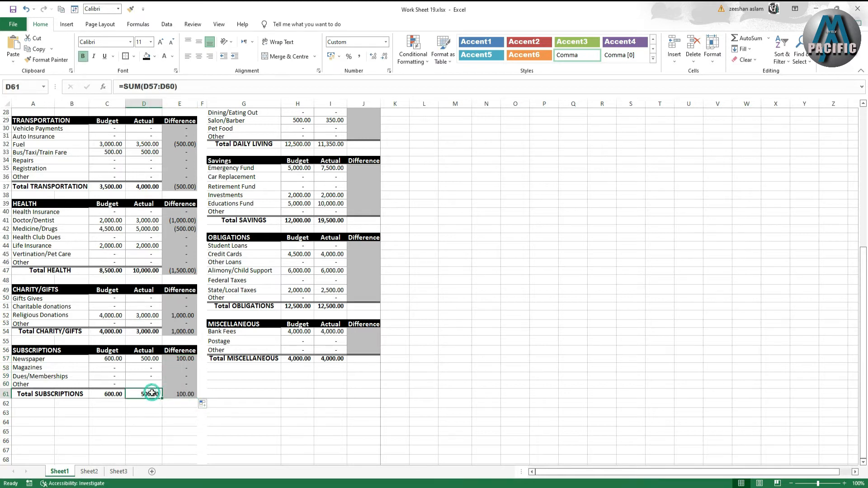
pyautogui.click(109, 394)
pyautogui.scroll(1, 109, 394)
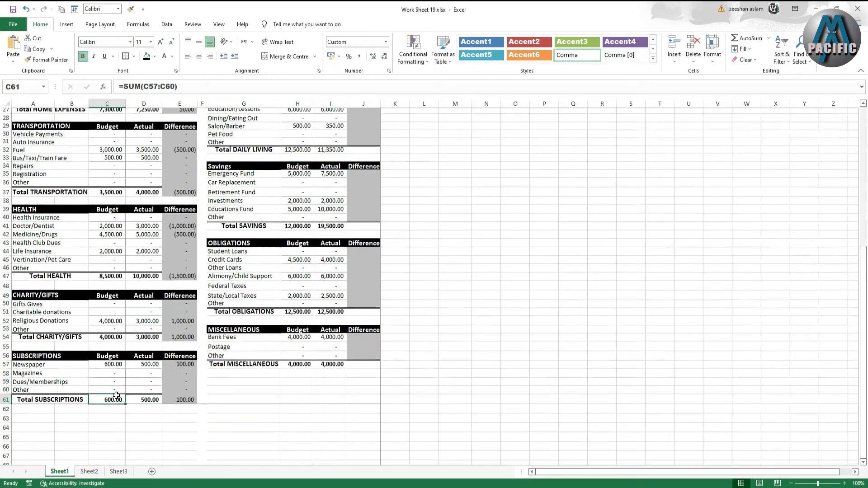
pyautogui.click(109, 351)
pyautogui.click(144, 351)
pyautogui.scroll(8, 170, 295)
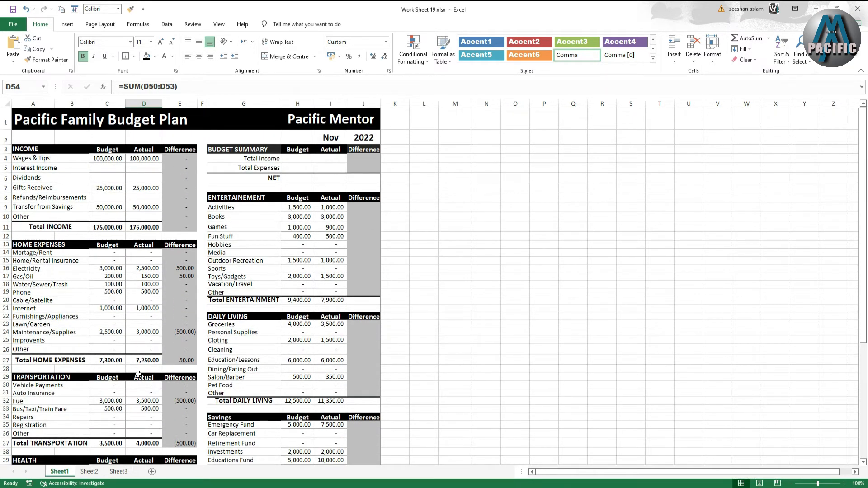
pyautogui.click(298, 301)
pyautogui.click(330, 301)
pyautogui.click(507, 316)
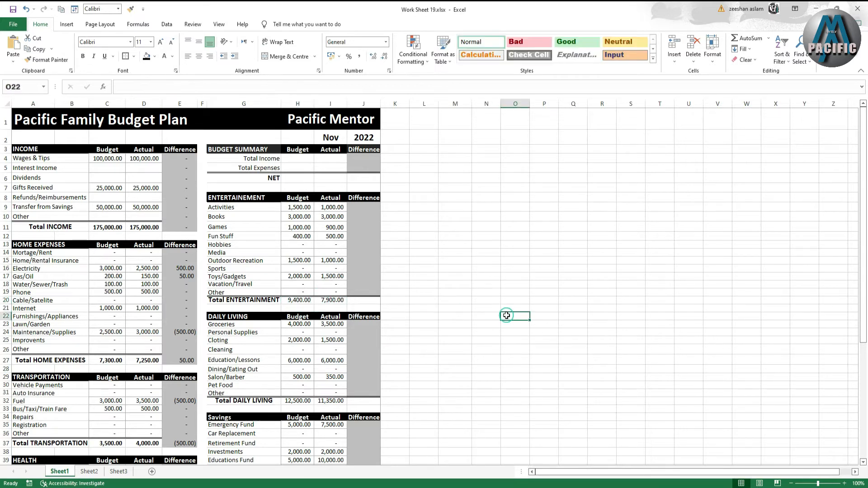
pyautogui.click(424, 315)
# - Make the Total ENTERTAINMENT Budget and Actual amounts bold
pyautogui.click(302, 302)
pyautogui.moveTo(315, 304); pyautogui.dragTo(322, 302)
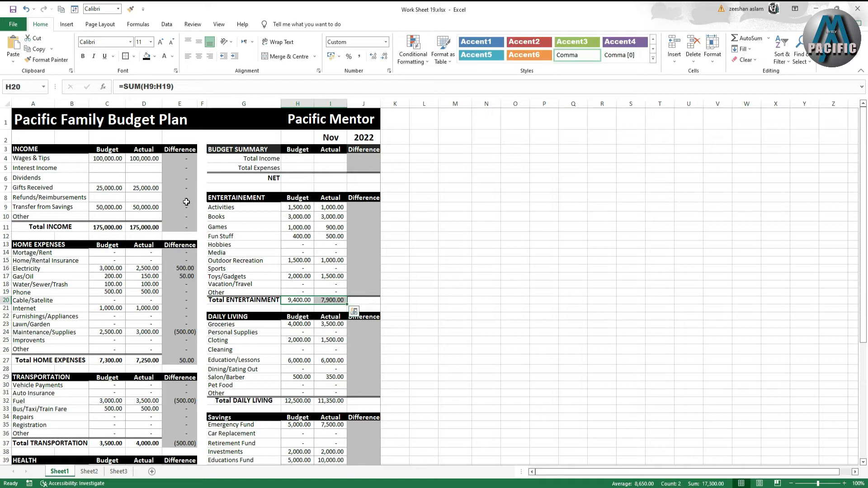
pyautogui.click(84, 57)
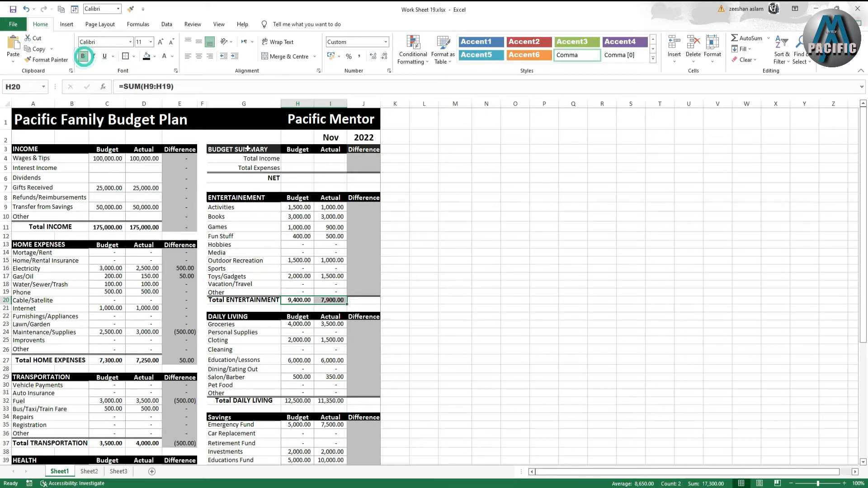
# - Calculate the Entertainment Activities difference as =H9-I9
pyautogui.click(364, 206)
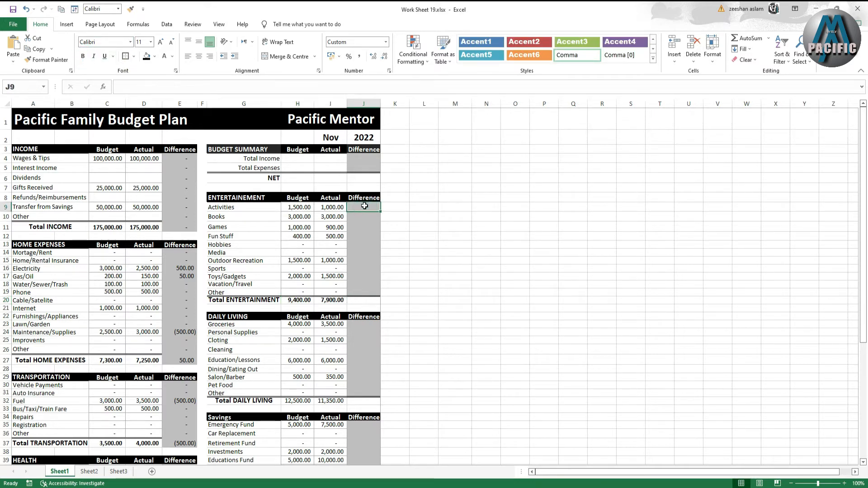
pyautogui.write('=')
pyautogui.click(296, 208)
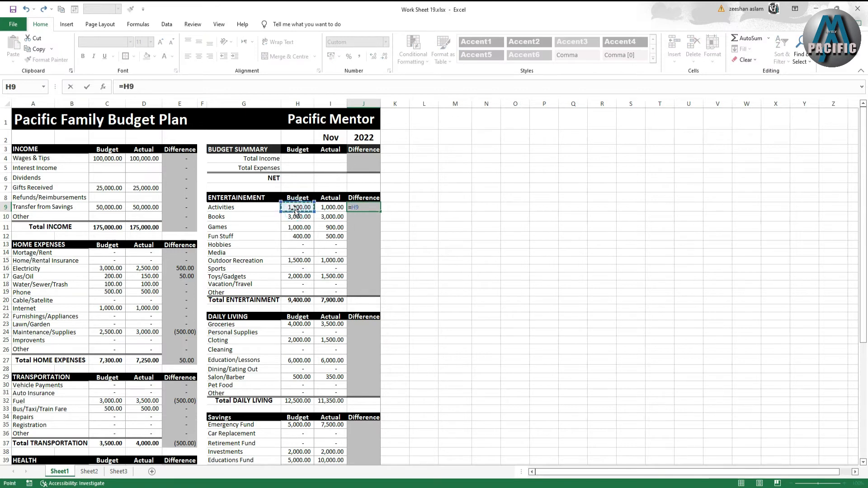
pyautogui.write('-')
pyautogui.click(327, 208)
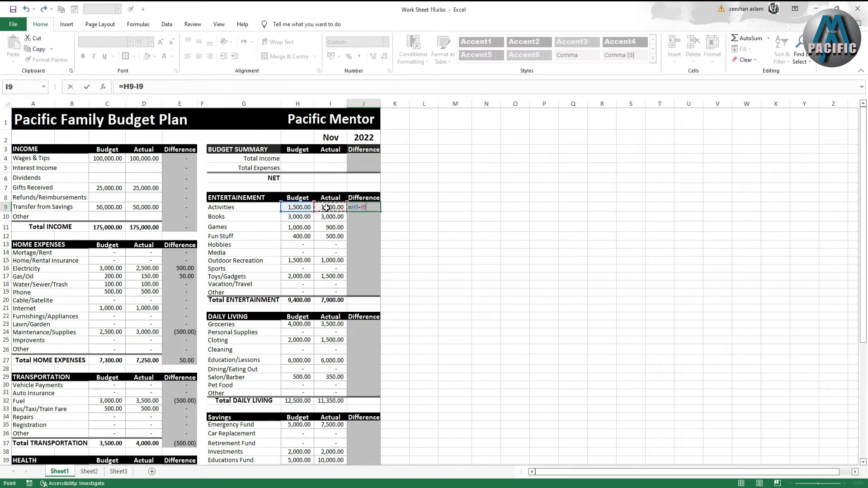
pyautogui.press('Return')
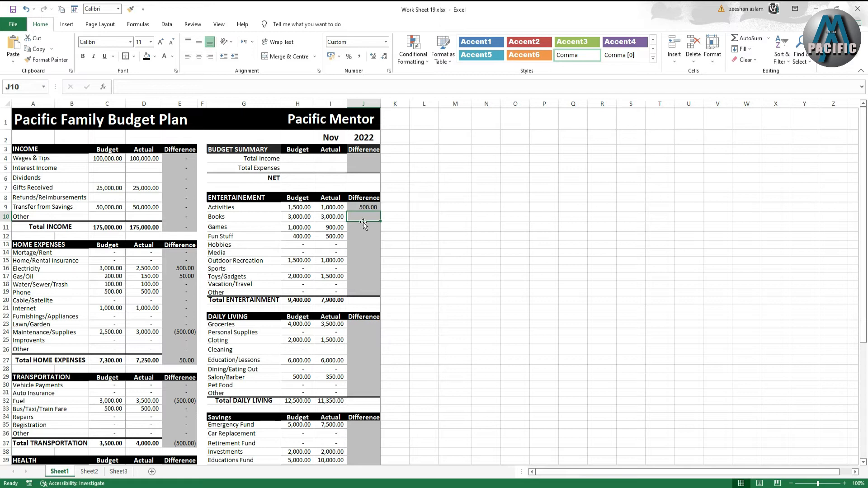
# - Fill the Activities difference formula down through the Total ENTERTAINMENT row
pyautogui.click(361, 208)
pyautogui.moveTo(381, 211); pyautogui.dragTo(375, 304)
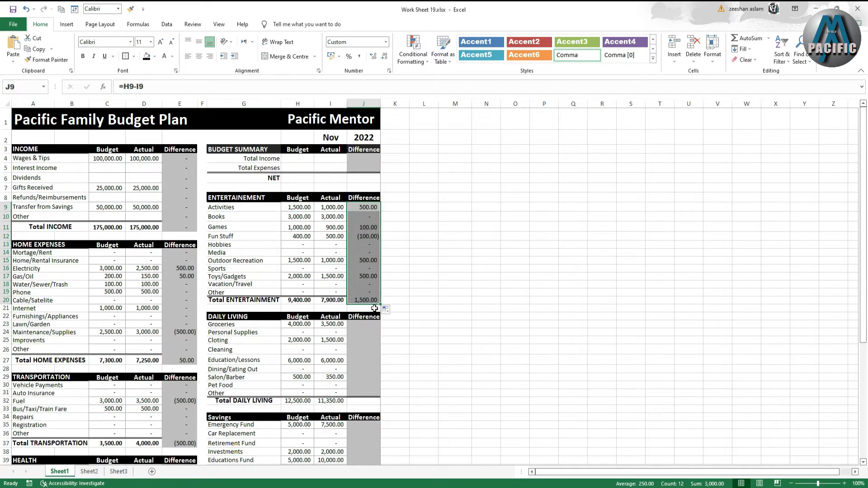
pyautogui.click(359, 300)
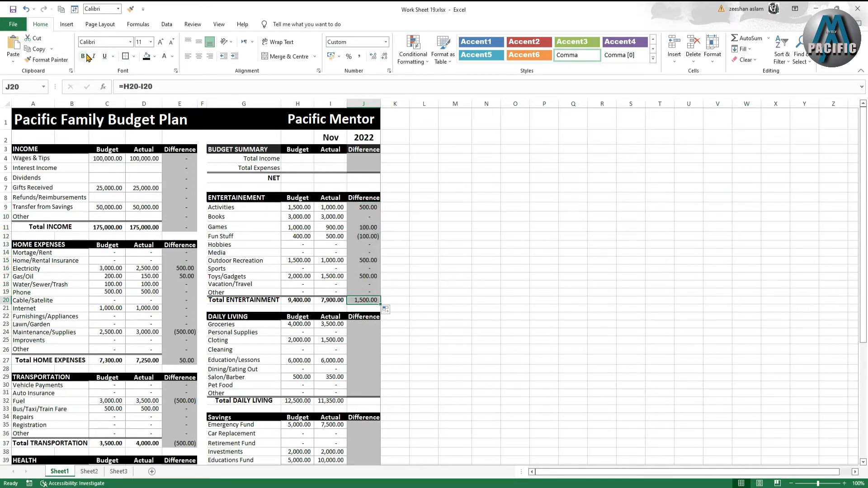
# - Calculate the Groceries difference as =H23-I23 and fill it down through the Total DAILY LIVING row
pyautogui.click(369, 324)
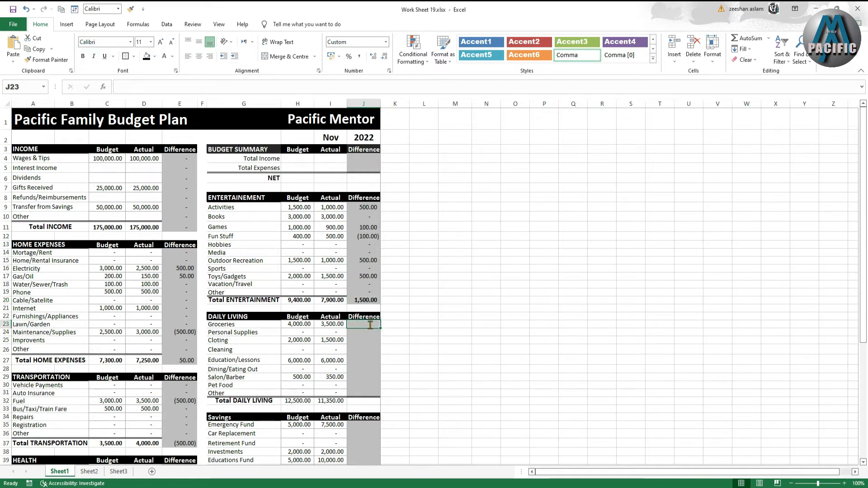
pyautogui.write('=')
pyautogui.click(300, 326)
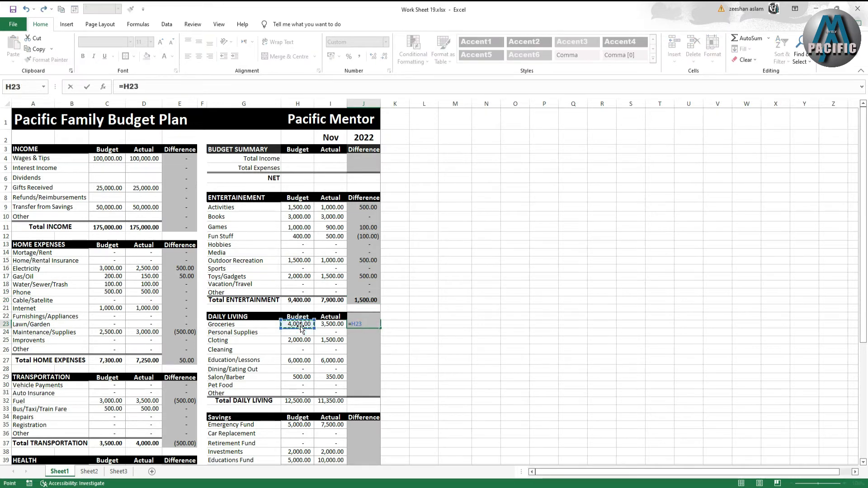
pyautogui.write('-')
pyautogui.click(331, 325)
pyautogui.press('Return')
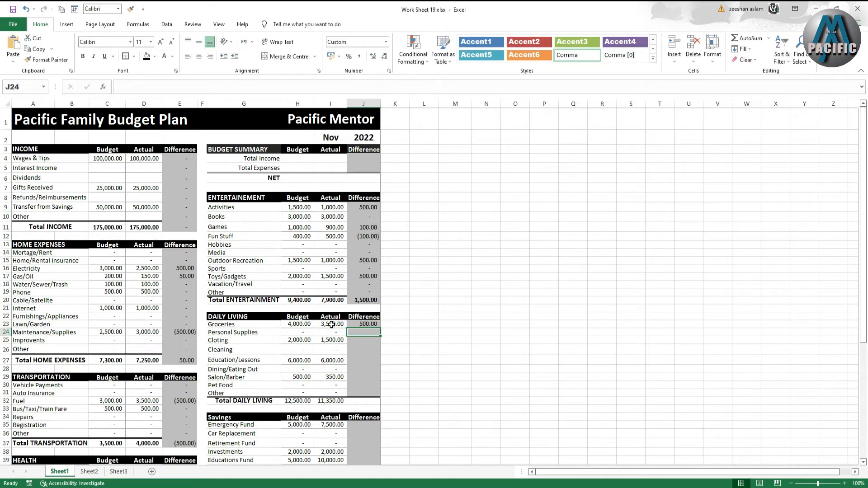
pyautogui.click(369, 324)
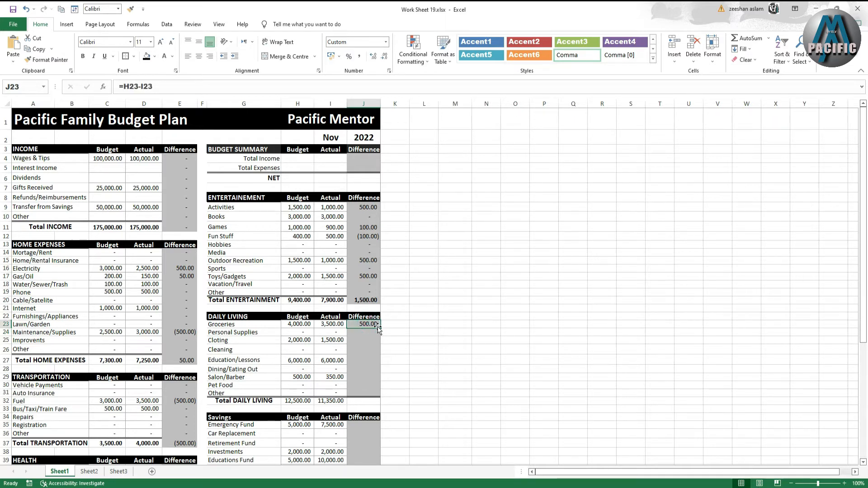
pyautogui.moveTo(379, 329); pyautogui.dragTo(379, 403)
pyautogui.click(300, 401)
pyautogui.click(365, 401)
pyautogui.click(441, 382)
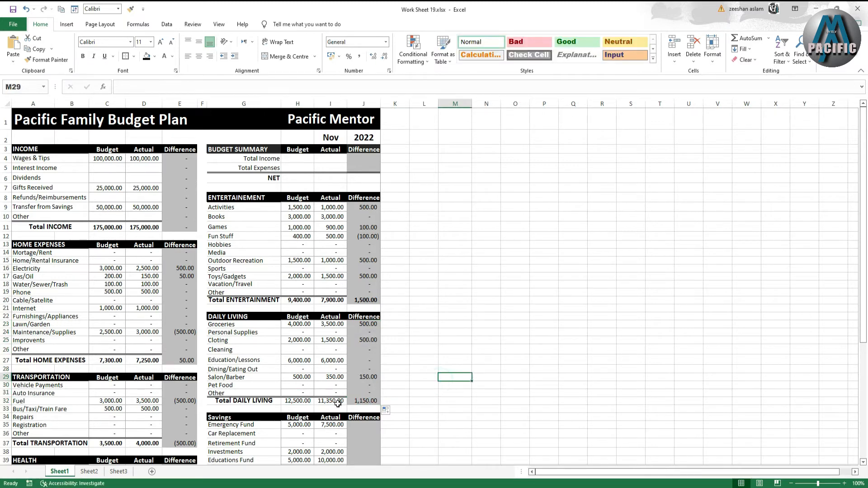
# - Make the Total DAILY LIVING Budget, Actual and Difference amounts bold
pyautogui.moveTo(296, 403); pyautogui.dragTo(364, 401)
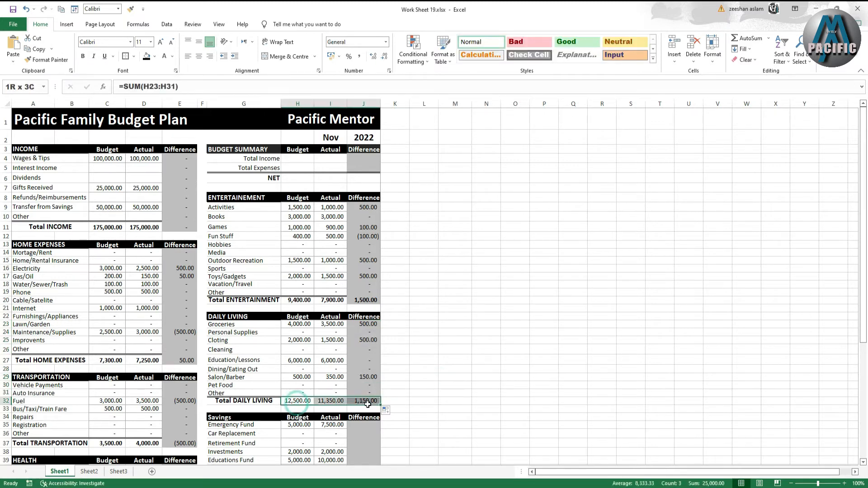
pyautogui.click(82, 56)
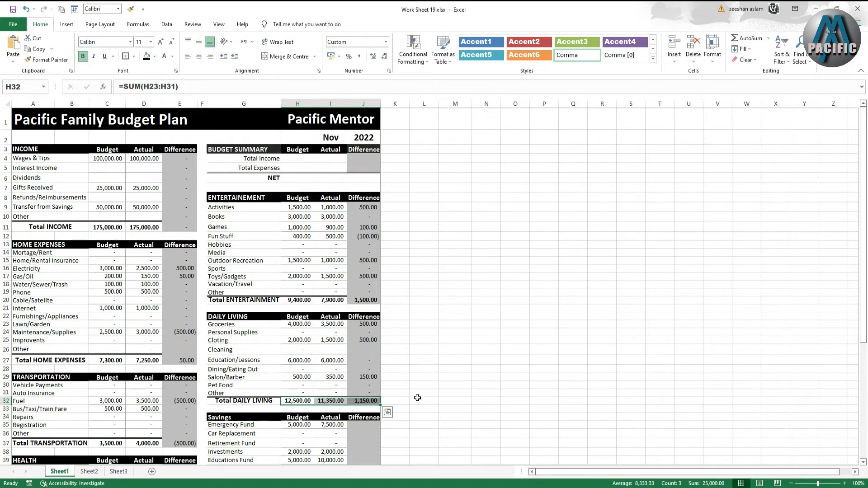
# - Calculate the Emergency Fund difference as =H35-I35
pyautogui.scroll(-4, 420, 378)
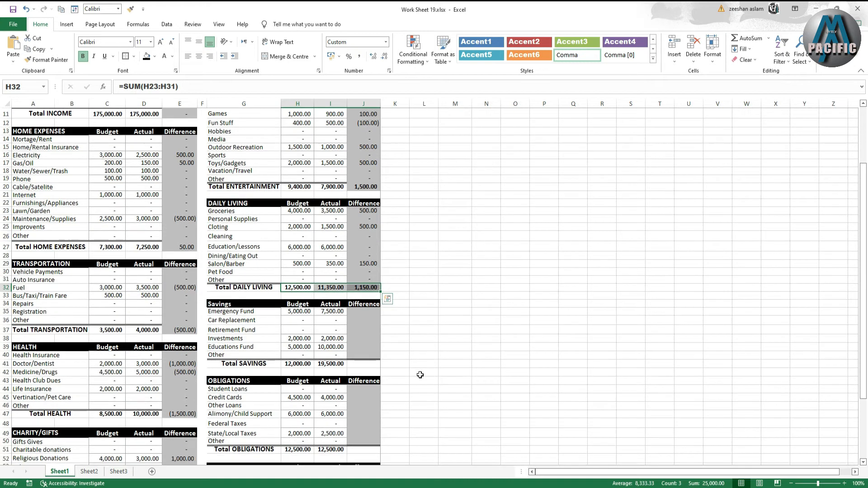
pyautogui.click(359, 310)
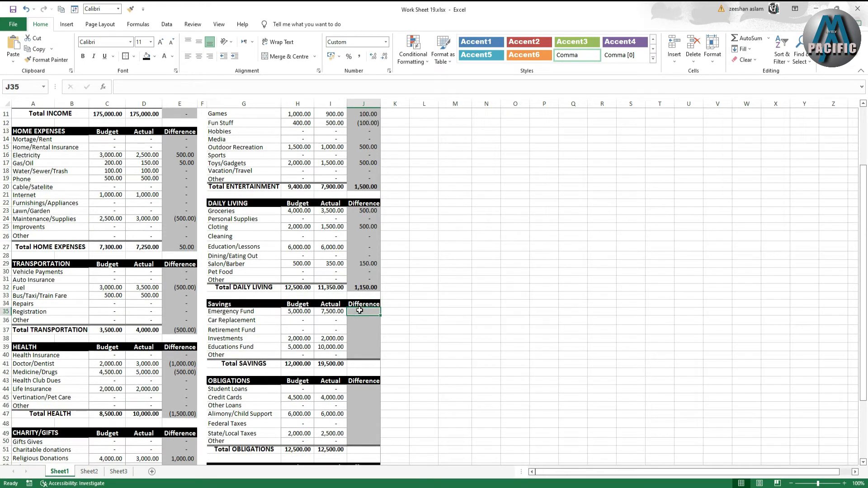
pyautogui.write('=')
pyautogui.click(288, 314)
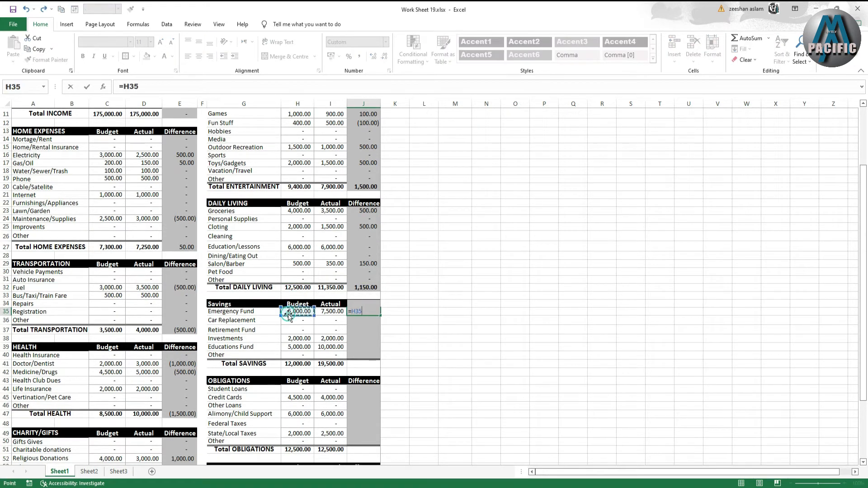
pyautogui.write('-')
pyautogui.click(327, 313)
pyautogui.press('Return')
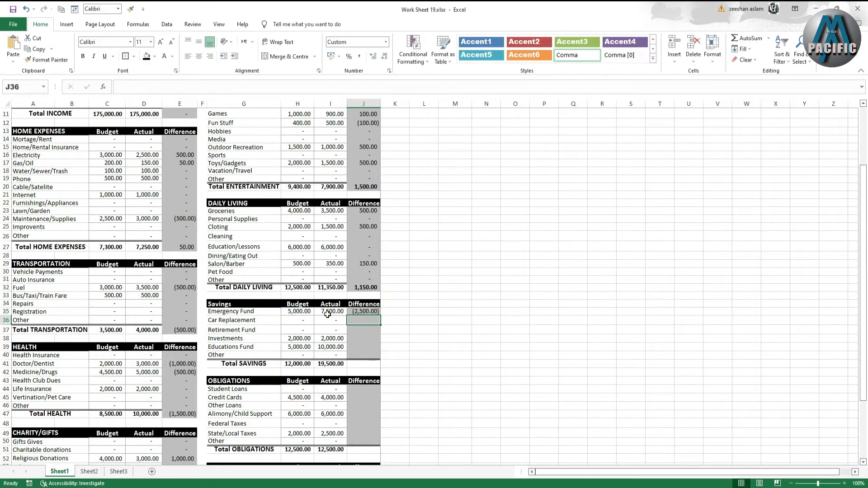
# - Fill the Emergency Fund difference formula down through the Total SAVINGS row and make that total row bold
pyautogui.click(364, 311)
pyautogui.moveTo(380, 319); pyautogui.dragTo(379, 368)
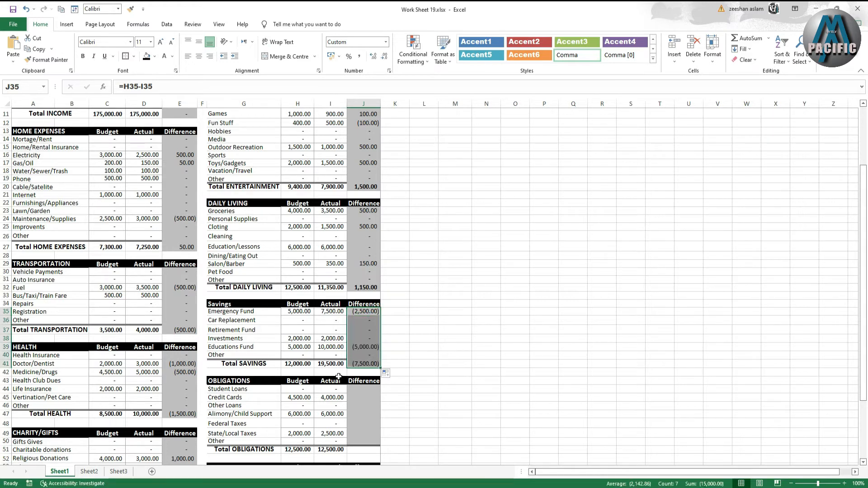
pyautogui.moveTo(303, 363); pyautogui.dragTo(367, 364)
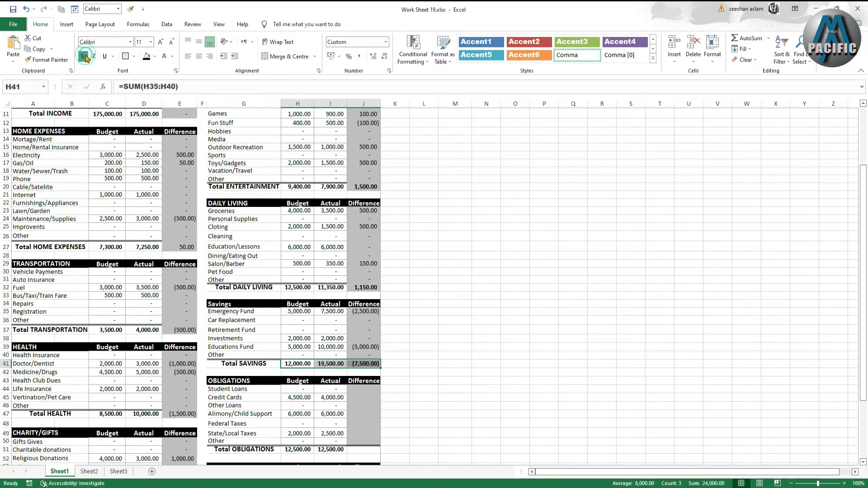
# - Calculate the Student Loans difference as =H44-I44
pyautogui.scroll(-2, 349, 359)
pyautogui.click(357, 346)
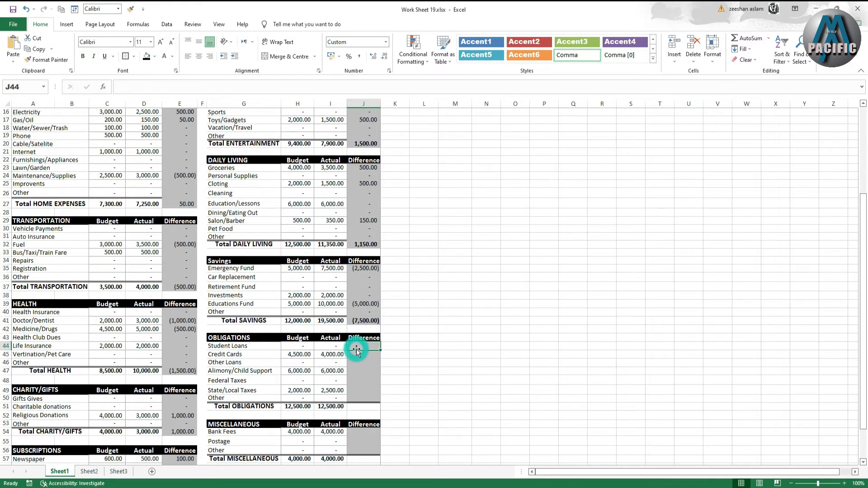
pyautogui.write('=')
pyautogui.click(310, 346)
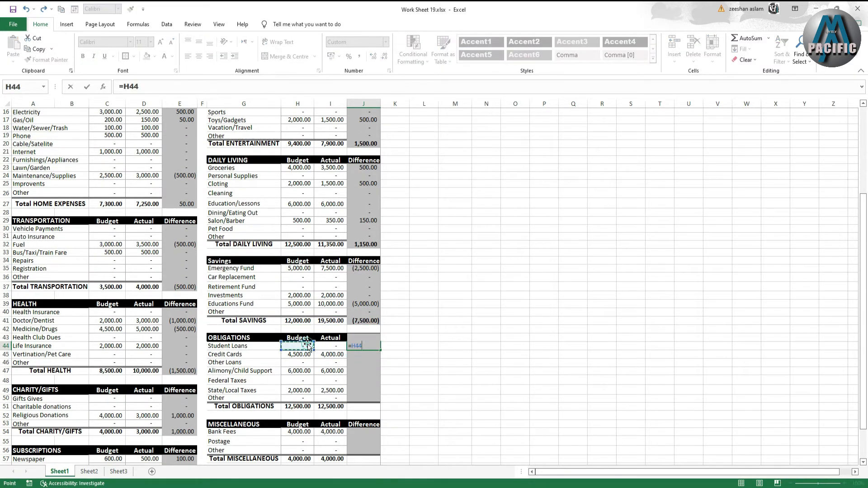
pyautogui.write('-')
pyautogui.click(321, 346)
pyautogui.press('Return')
# - Fill the Student Loans difference formula down through Total OBLIGATIONS and make that total row bold
pyautogui.click(364, 347)
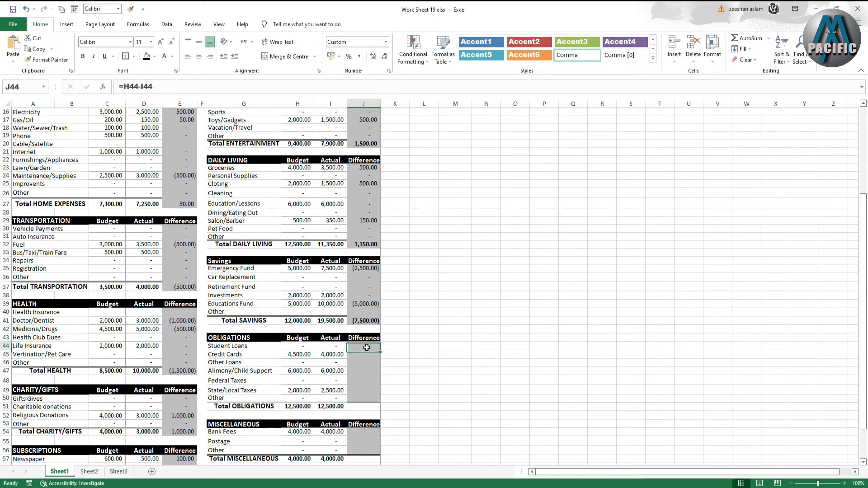
pyautogui.moveTo(381, 350); pyautogui.dragTo(377, 410)
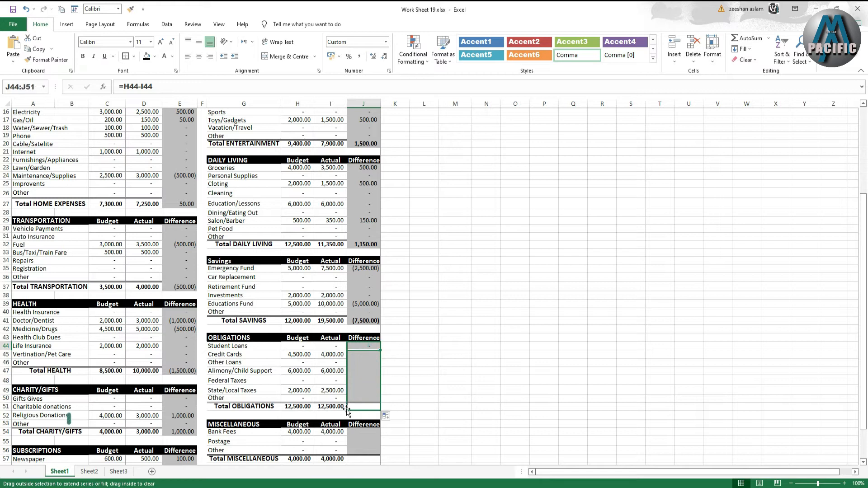
pyautogui.moveTo(296, 406); pyautogui.dragTo(364, 407)
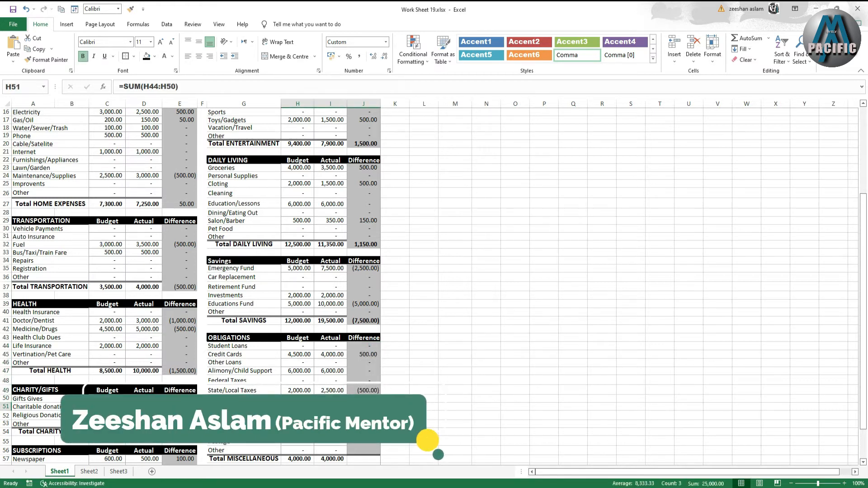
pyautogui.click(82, 56)
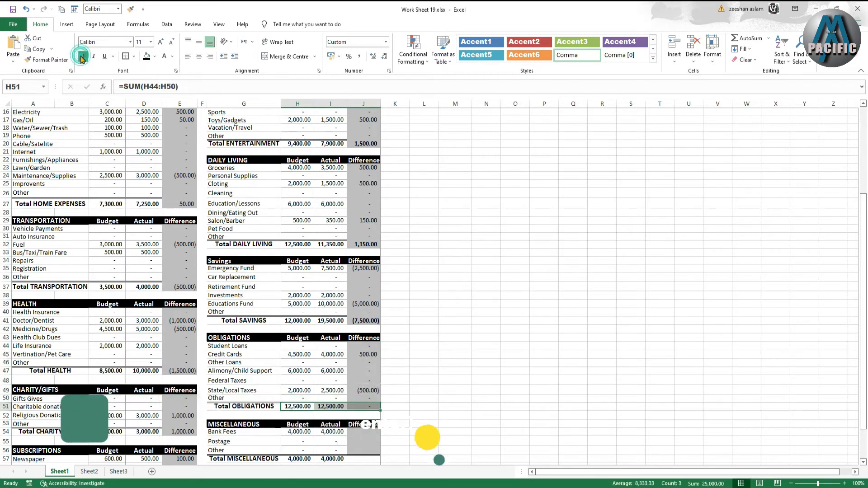
# - Calculate the Bank Fees difference as =H54-I54
pyautogui.scroll(-2, 420, 419)
pyautogui.click(373, 393)
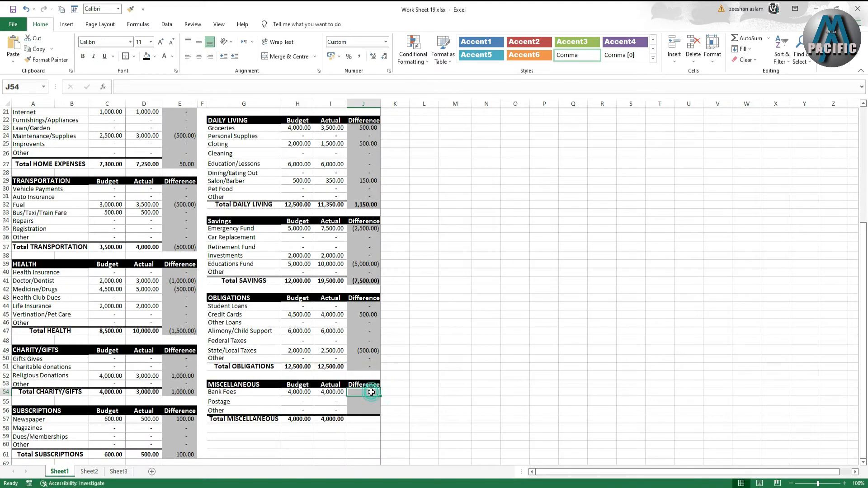
pyautogui.write('=')
pyautogui.click(304, 392)
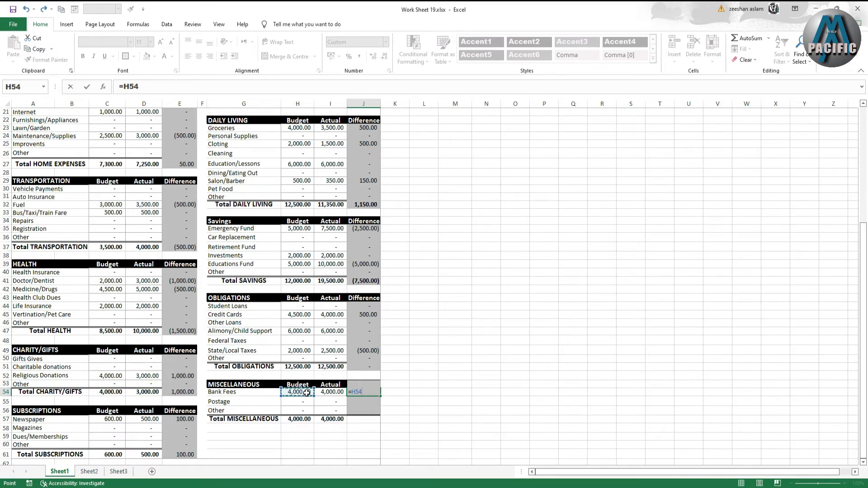
pyautogui.write('-')
pyautogui.click(341, 392)
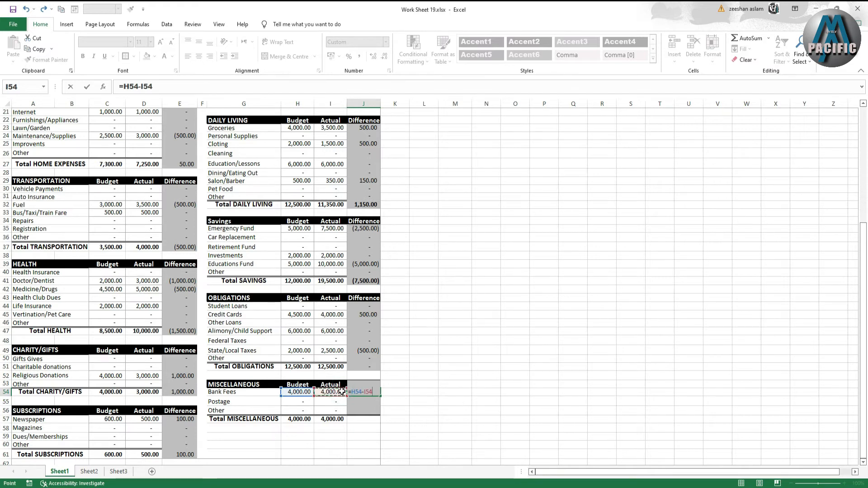
pyautogui.press('Return')
# - Fill the Bank Fees difference formula down through Total MISCELLANEOUS and make that total row bold
pyautogui.click(352, 391)
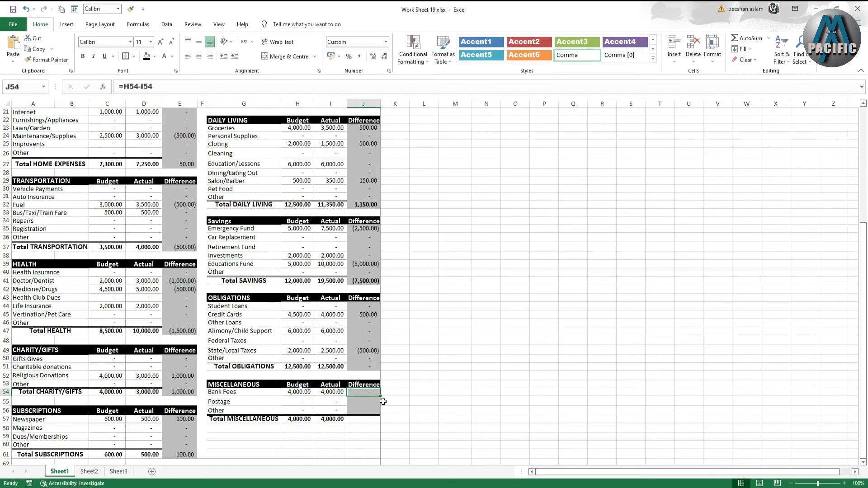
pyautogui.moveTo(380, 396); pyautogui.dragTo(371, 419)
pyautogui.click(330, 437)
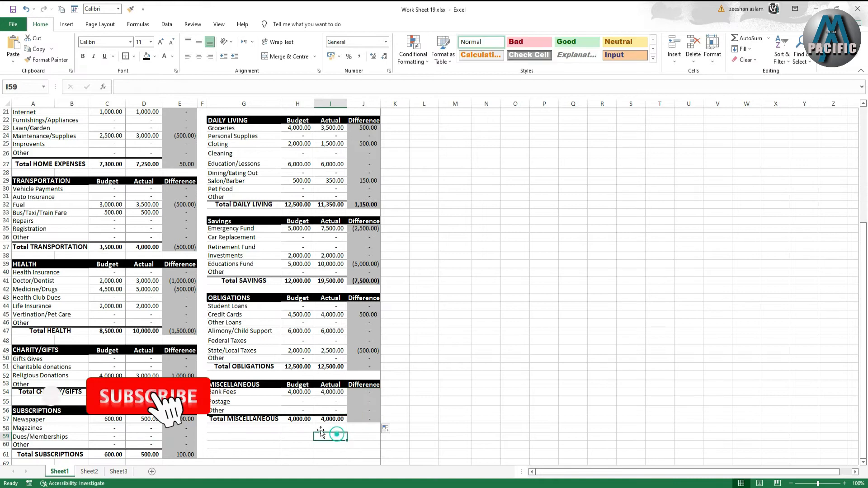
pyautogui.moveTo(296, 421); pyautogui.dragTo(369, 420)
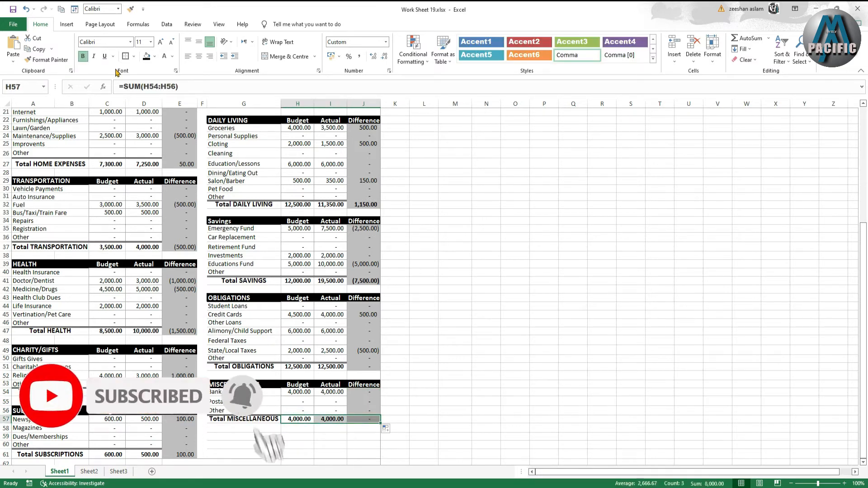
pyautogui.click(82, 57)
pyautogui.click(82, 56)
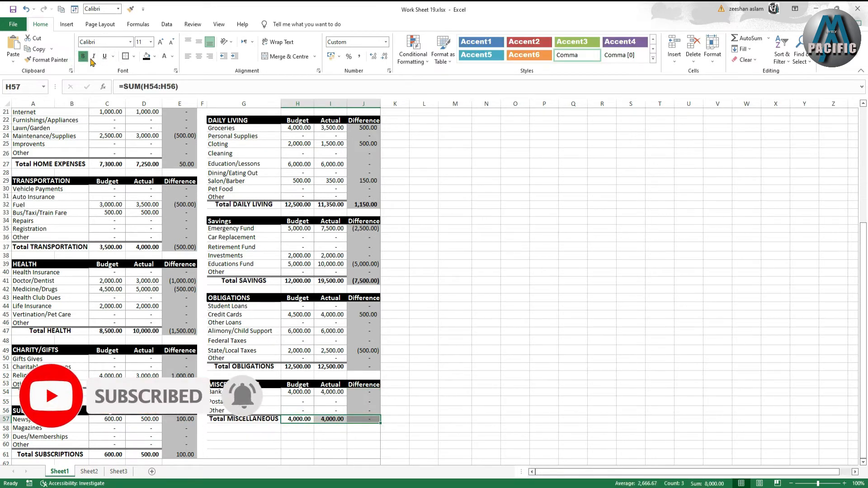
# - Link the Budget Summary's Total Income budget to the Total INCOME budget with =C11
pyautogui.scroll(-2, 413, 398)
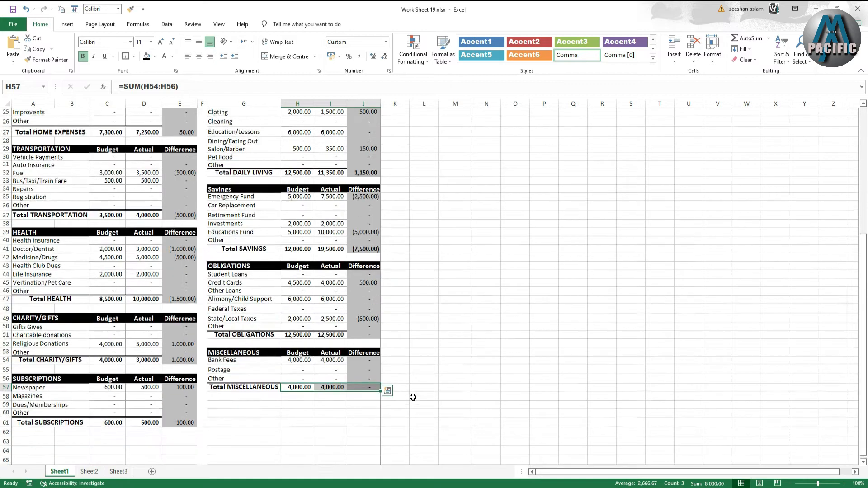
pyautogui.scroll(8, 413, 397)
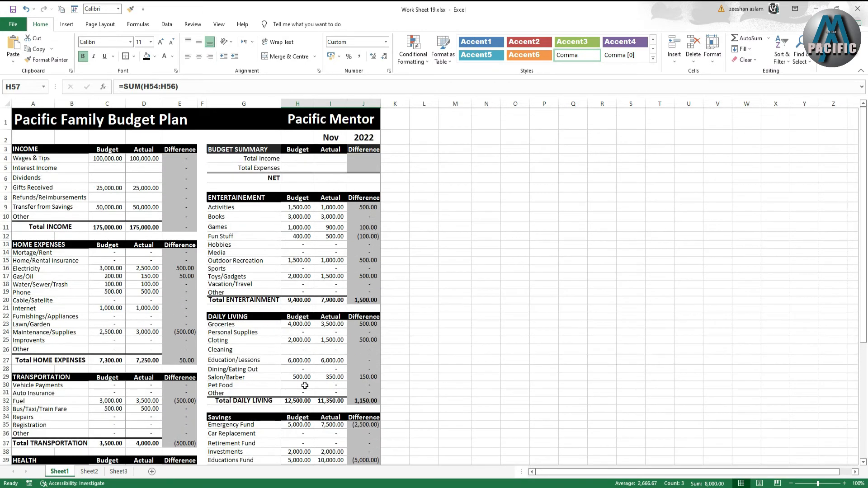
pyautogui.click(292, 158)
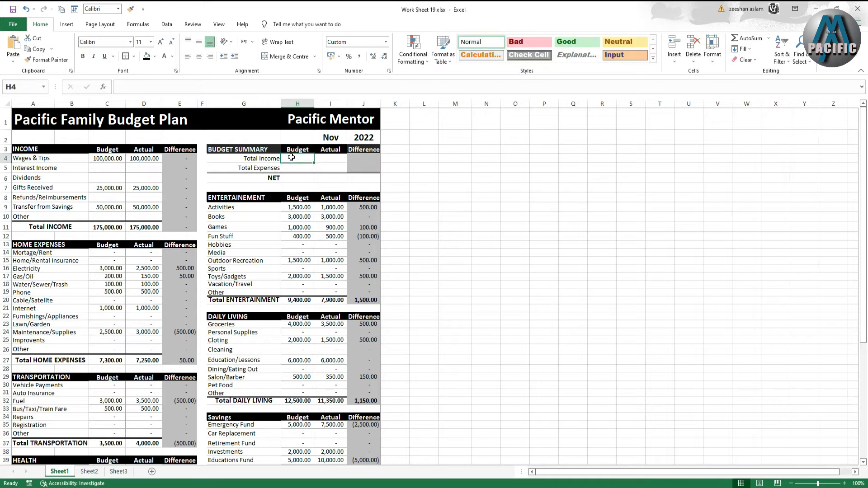
pyautogui.write('=')
pyautogui.click(103, 228)
pyautogui.press('Return')
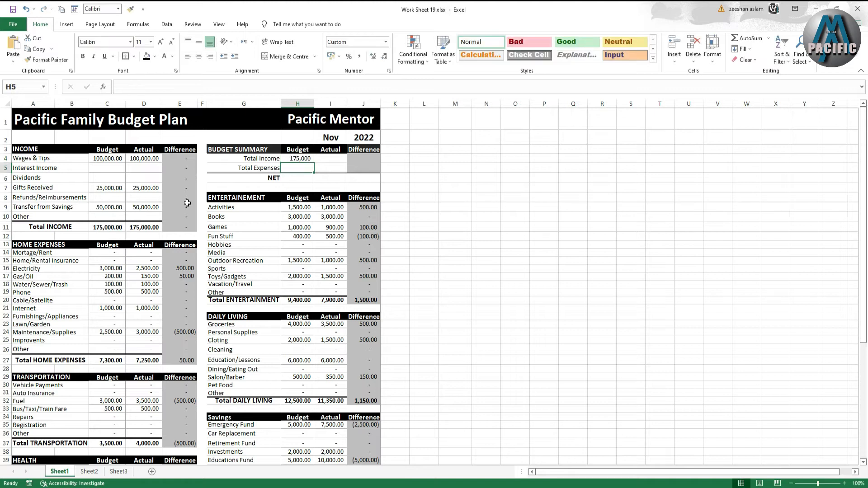
# - Link the Budget Summary's Total Income actual to the Total INCOME actual with =D11
pyautogui.click(316, 160)
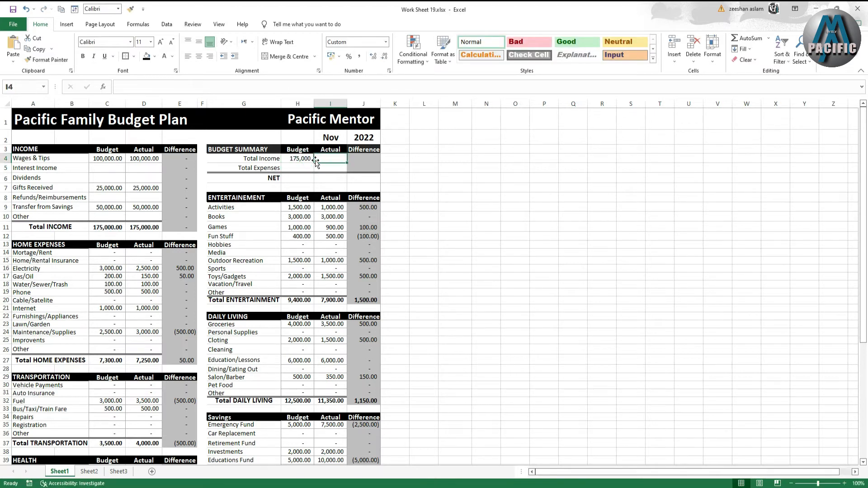
pyautogui.write('=')
pyautogui.click(137, 226)
pyautogui.press('Return')
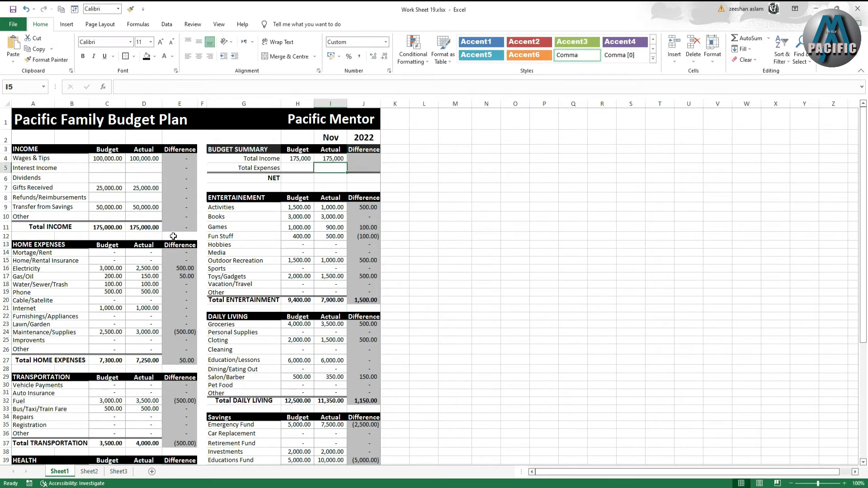
# - Calculate the Total Income difference as =H4-I4 and fill it down through the NET row
pyautogui.click(264, 169)
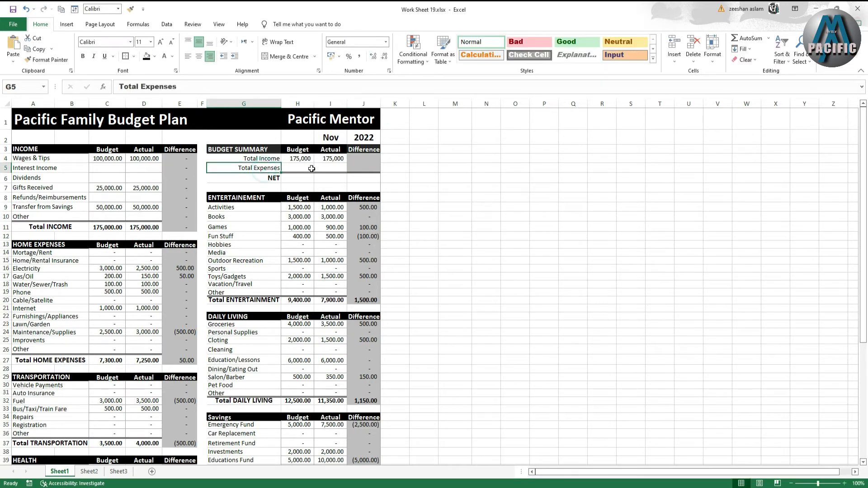
pyautogui.click(309, 170)
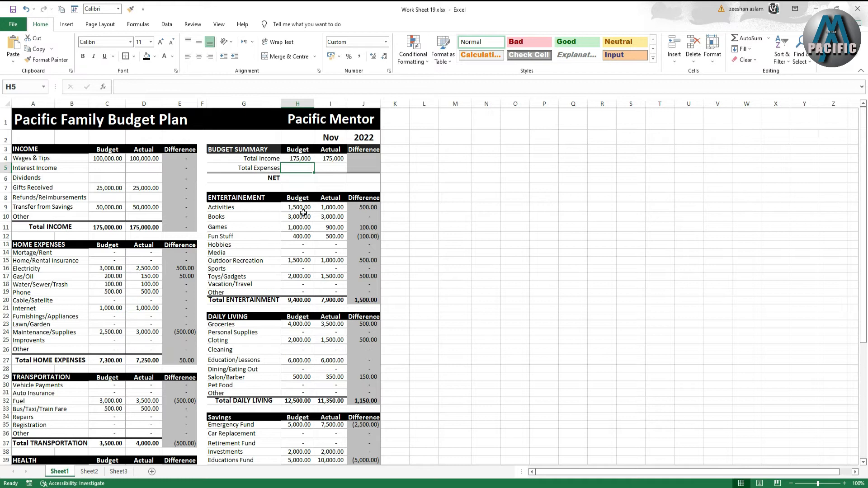
pyautogui.click(331, 178)
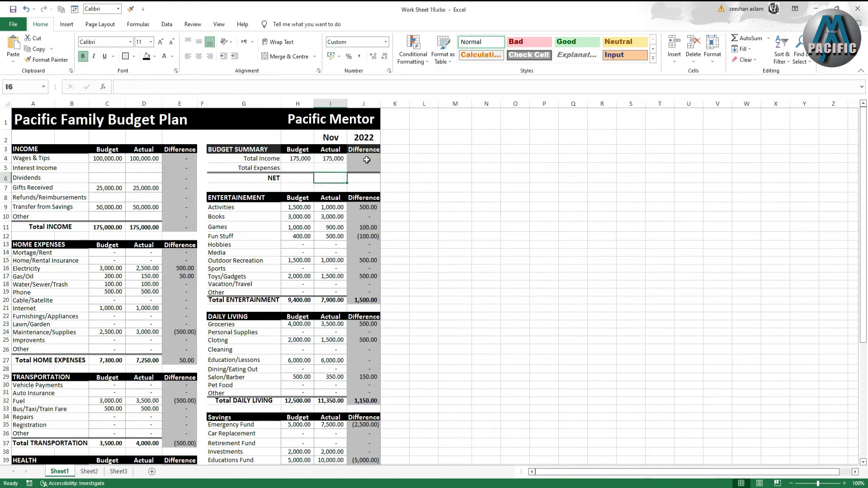
pyautogui.click(365, 159)
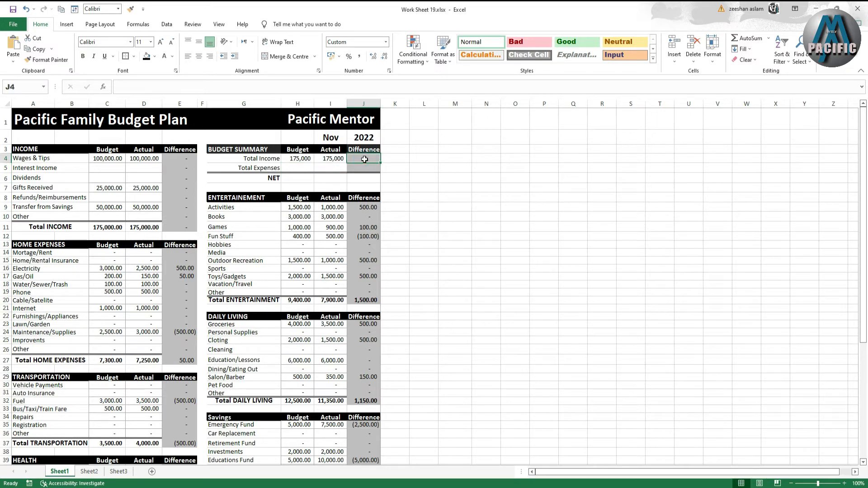
pyautogui.write('=')
pyautogui.click(302, 157)
pyautogui.write('-')
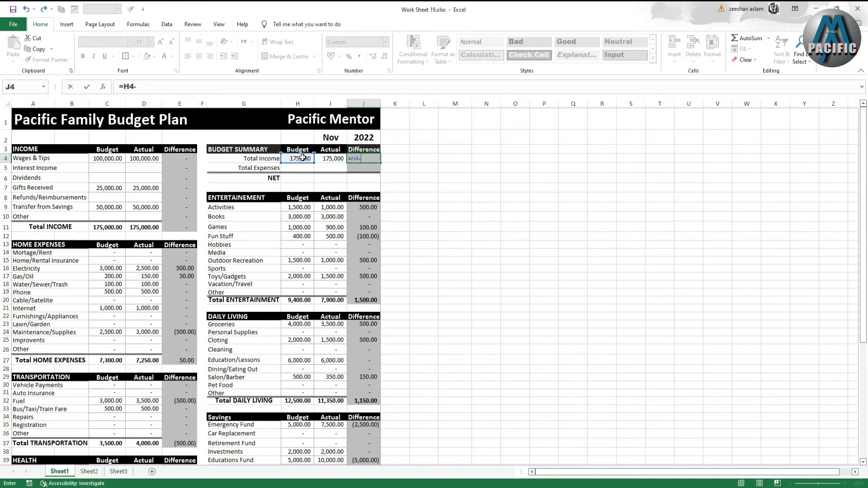
pyautogui.click(321, 157)
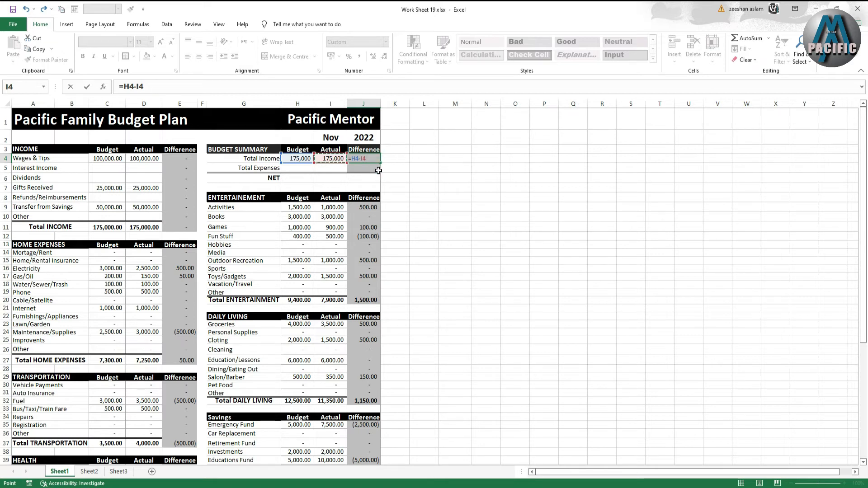
pyautogui.press('Return')
pyautogui.press('Up')
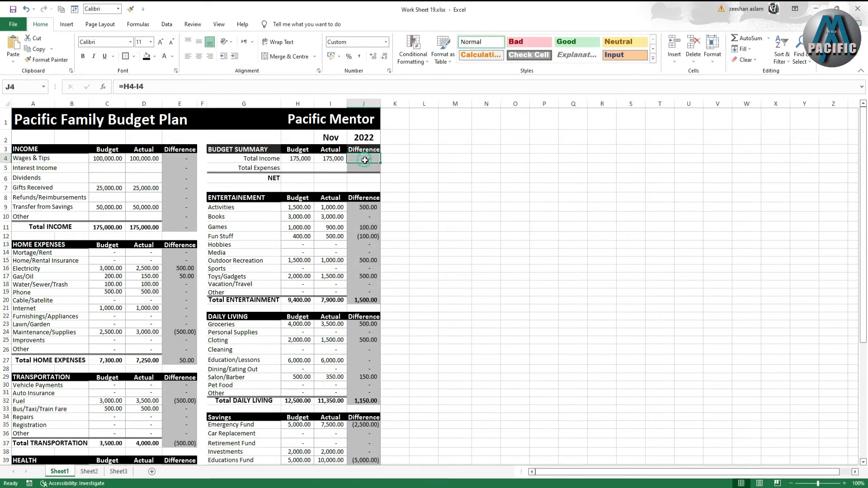
pyautogui.moveTo(380, 162); pyautogui.dragTo(382, 182)
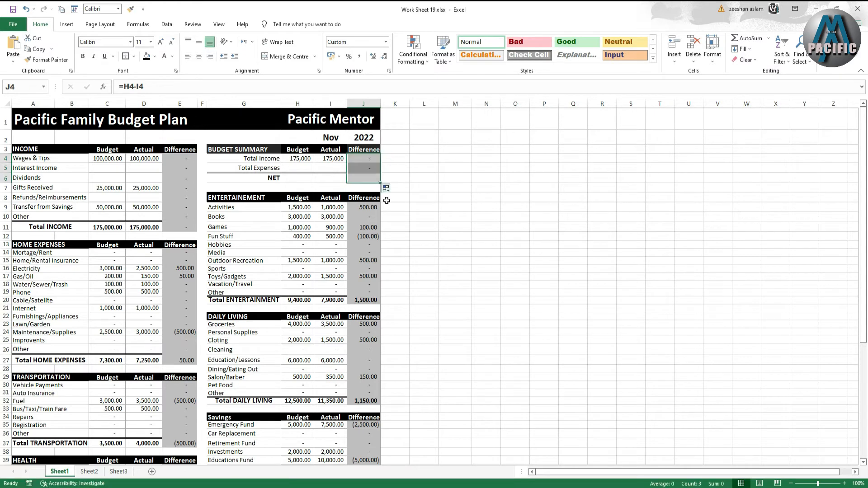
# - Make the budget summary's NET row bold
pyautogui.moveTo(303, 178); pyautogui.dragTo(369, 178)
pyautogui.click(84, 56)
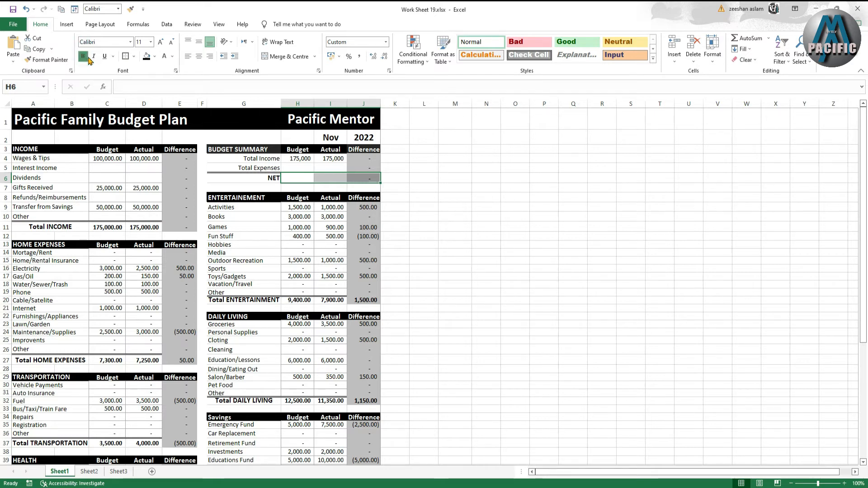
pyautogui.click(394, 203)
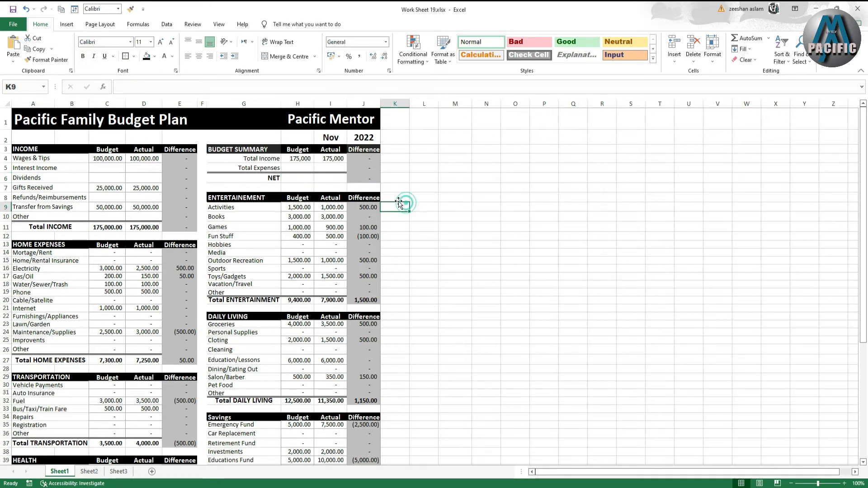
# - Calculate the Total Expenses budget as =C27+C37+C47+C54+C61+H20+H32+H41+H51+H57, summing every expense section's budget total
pyautogui.click(296, 170)
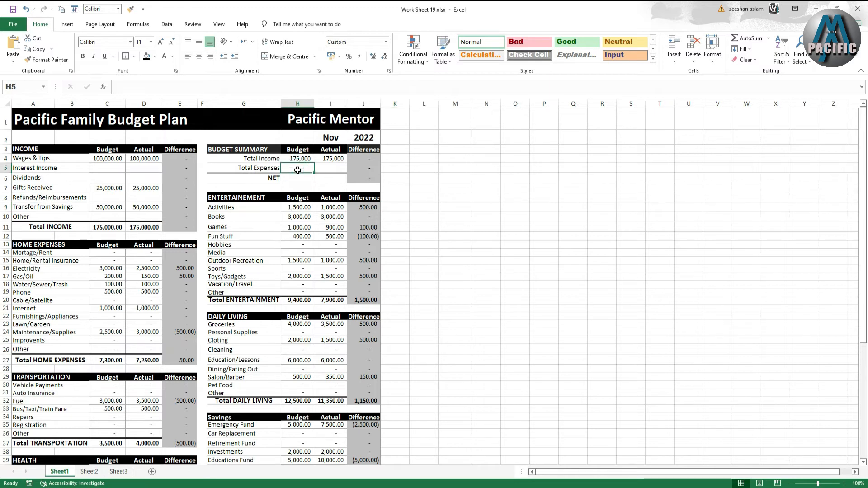
pyautogui.write('=')
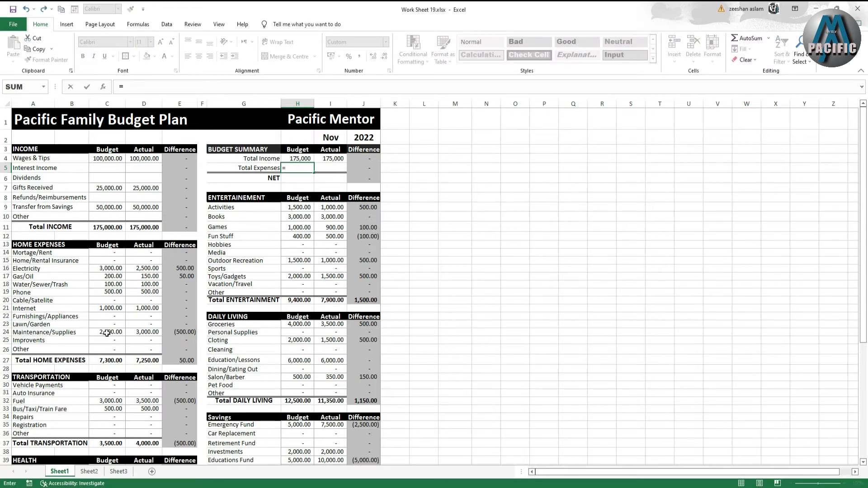
pyautogui.click(108, 364)
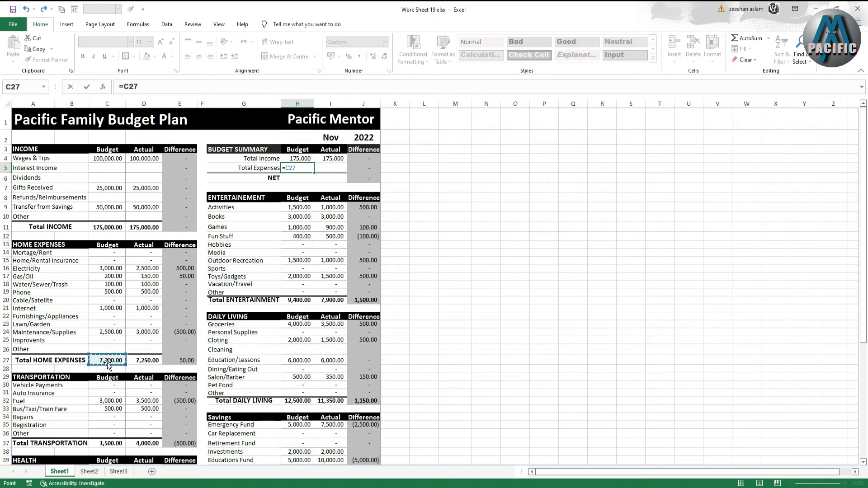
pyautogui.write('+')
pyautogui.scroll(-2, 109, 362)
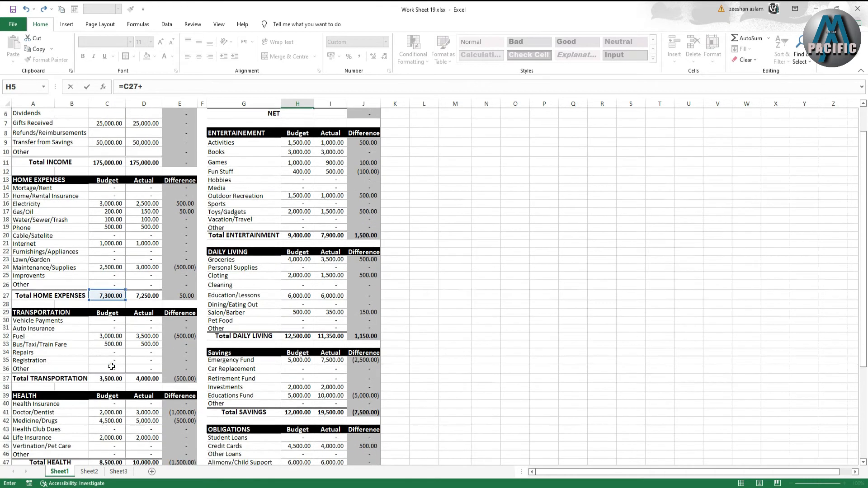
pyautogui.click(110, 370)
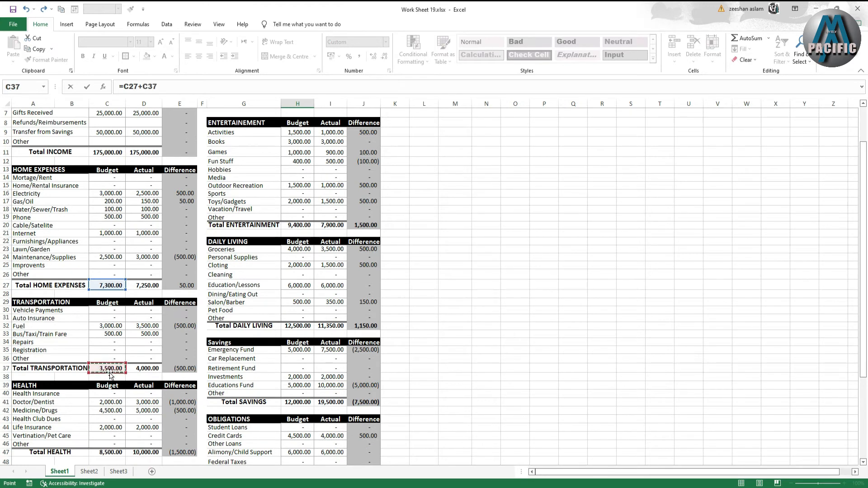
pyautogui.write('+')
pyautogui.scroll(2, 110, 374)
pyautogui.scroll(-3, 186, 365)
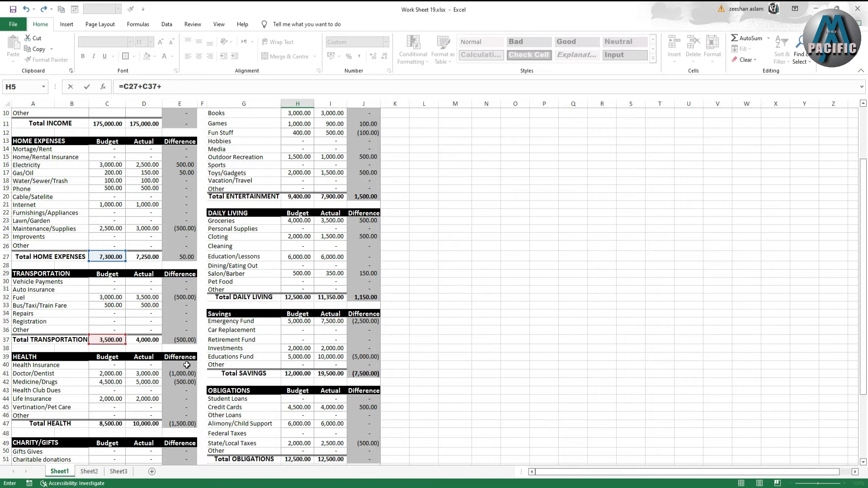
pyautogui.scroll(-1, 187, 365)
pyautogui.click(119, 395)
pyautogui.write('+')
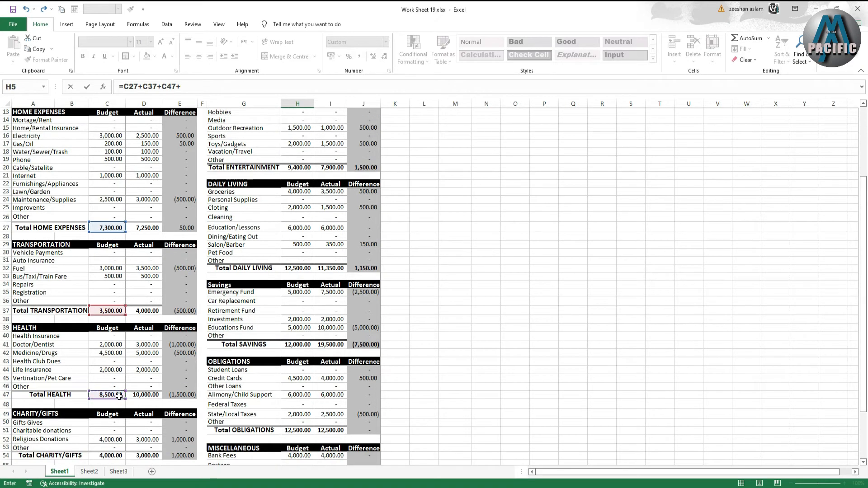
pyautogui.scroll(-3, 119, 396)
pyautogui.click(112, 378)
pyautogui.write('+')
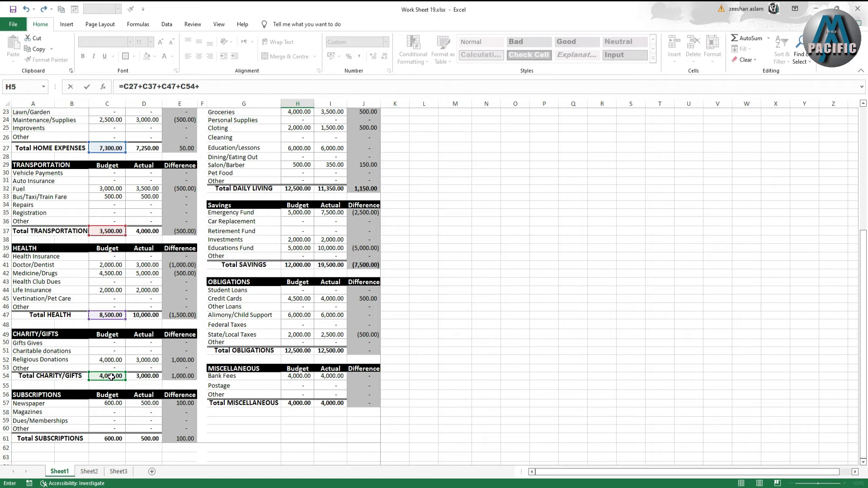
pyautogui.scroll(-1, 111, 377)
pyautogui.click(114, 403)
pyautogui.write('+')
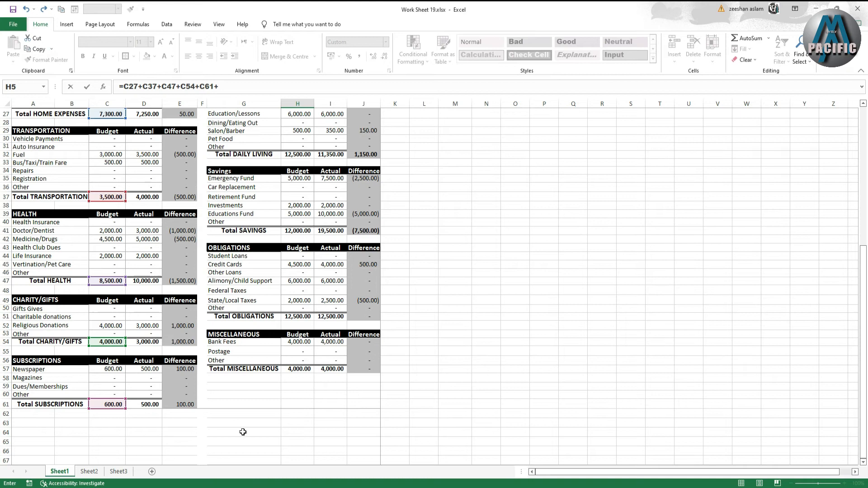
pyautogui.scroll(9, 243, 432)
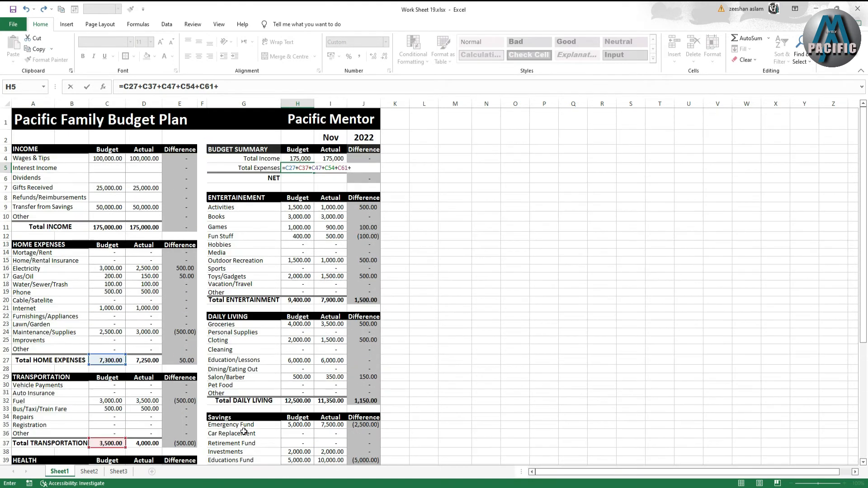
pyautogui.click(297, 301)
pyautogui.write('+')
pyautogui.scroll(-2, 297, 301)
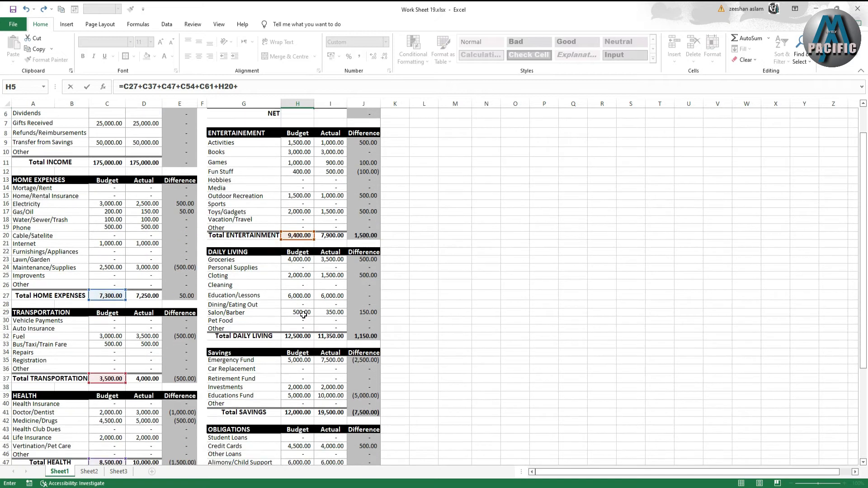
pyautogui.click(297, 336)
pyautogui.write('+')
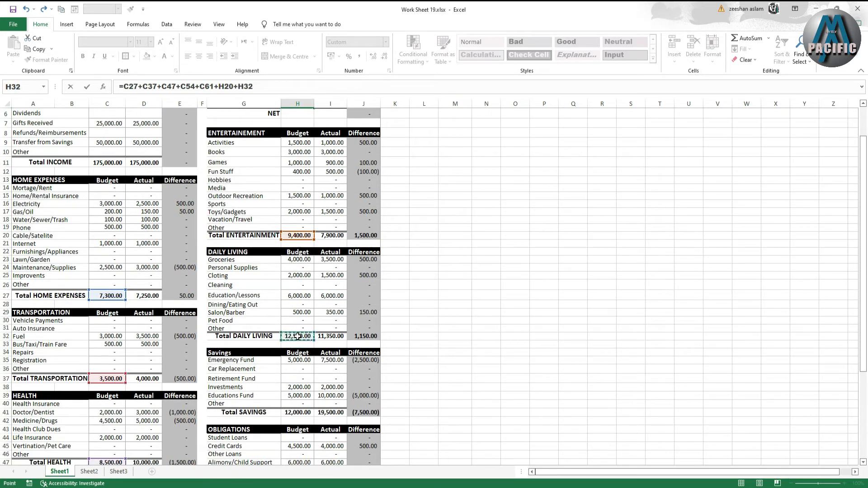
pyautogui.scroll(-2, 297, 336)
pyautogui.click(297, 353)
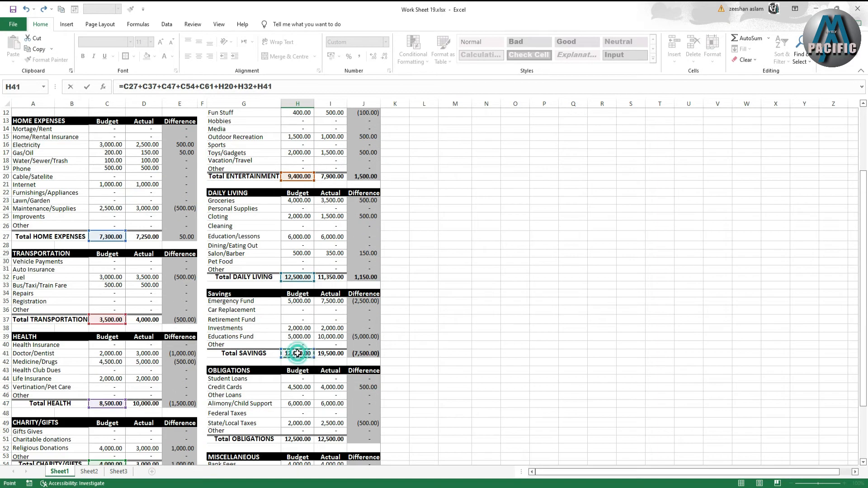
pyautogui.write('+')
pyautogui.scroll(-2, 297, 355)
pyautogui.click(297, 391)
pyautogui.write('+')
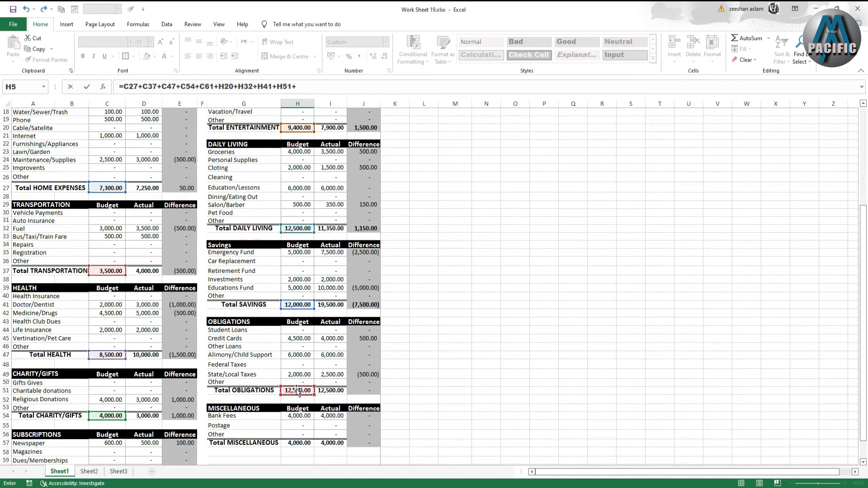
pyautogui.scroll(-1, 297, 391)
pyautogui.click(298, 412)
pyautogui.write('+')
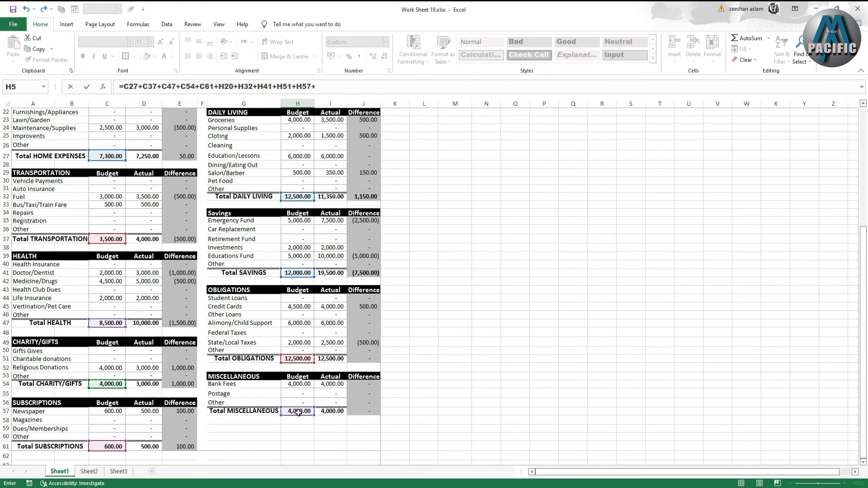
pyautogui.press('Return')
pyautogui.click(419, 284)
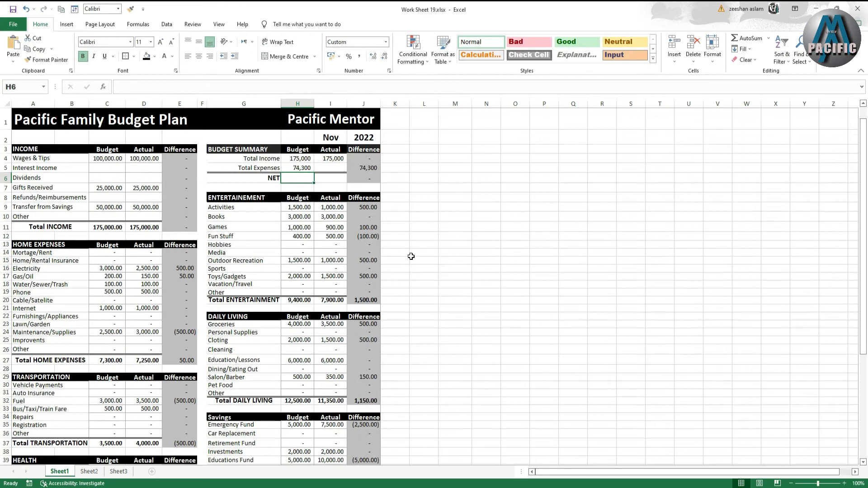
pyautogui.press('Up')
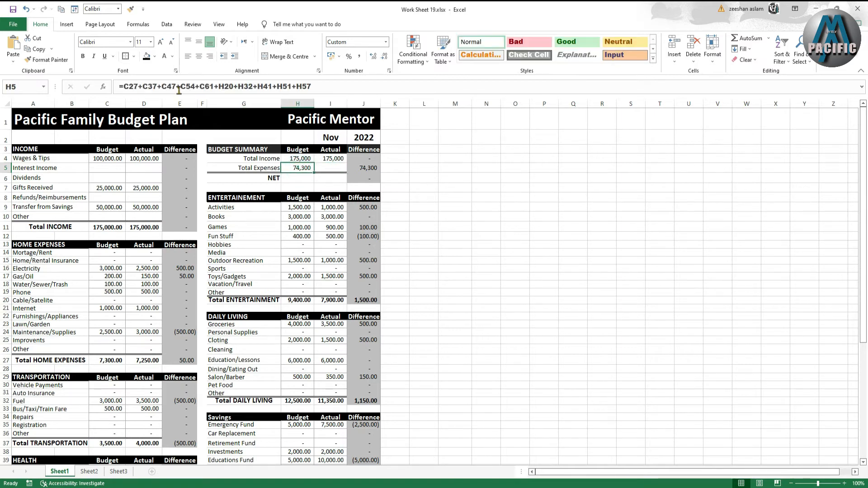
# - Calculate the Total Expenses actual as =D27+D37+D47+D54+D61+I20+I32+I41+I51+I57, summing every expense section's actual total
pyautogui.click(327, 165)
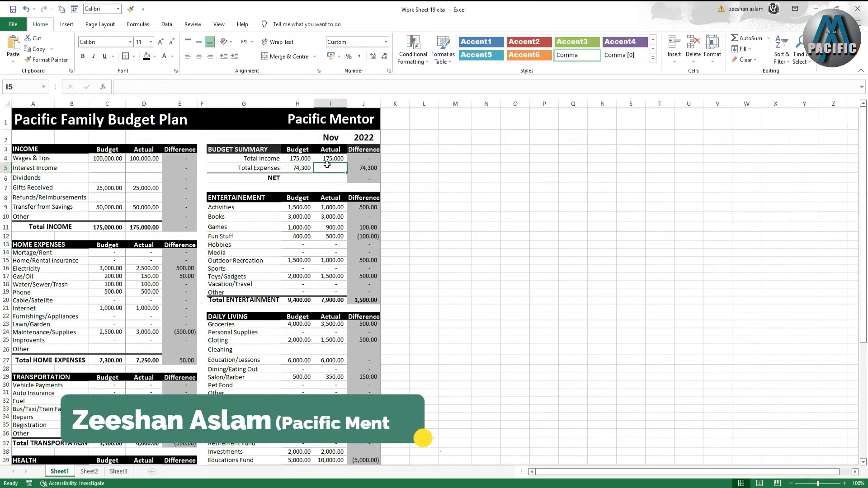
pyautogui.write('=')
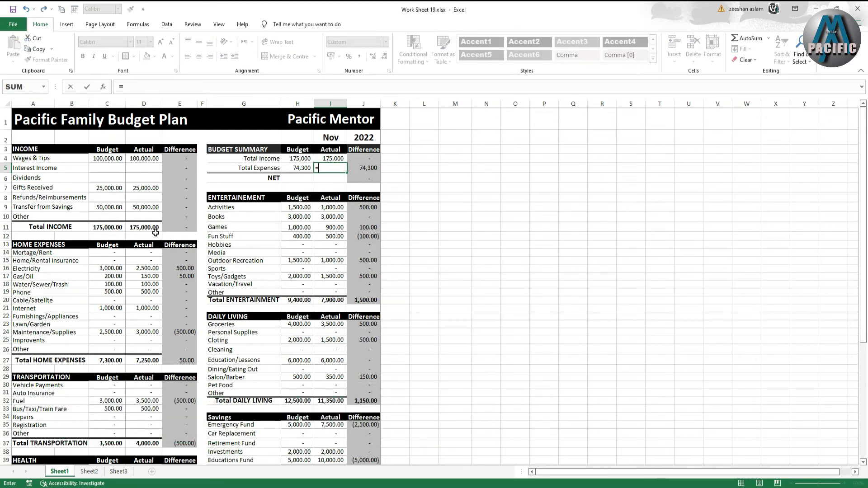
pyautogui.click(155, 361)
pyautogui.scroll(-2, 204, 374)
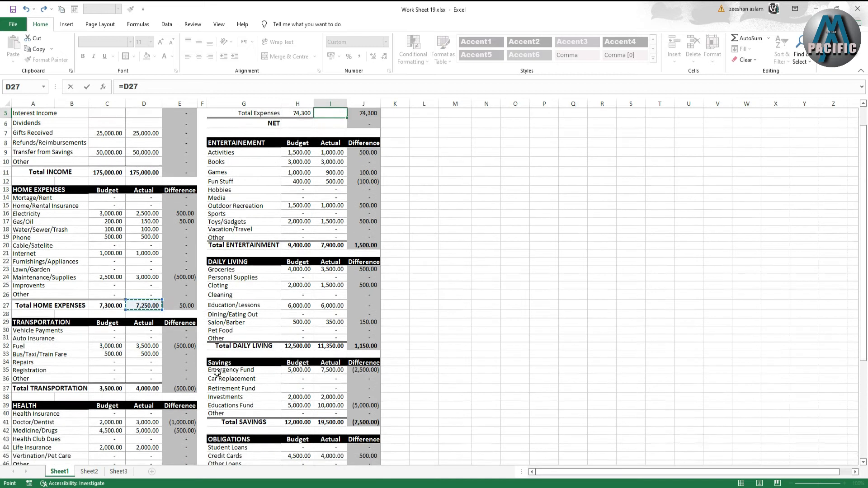
pyautogui.scroll(-1, 217, 374)
pyautogui.write('+')
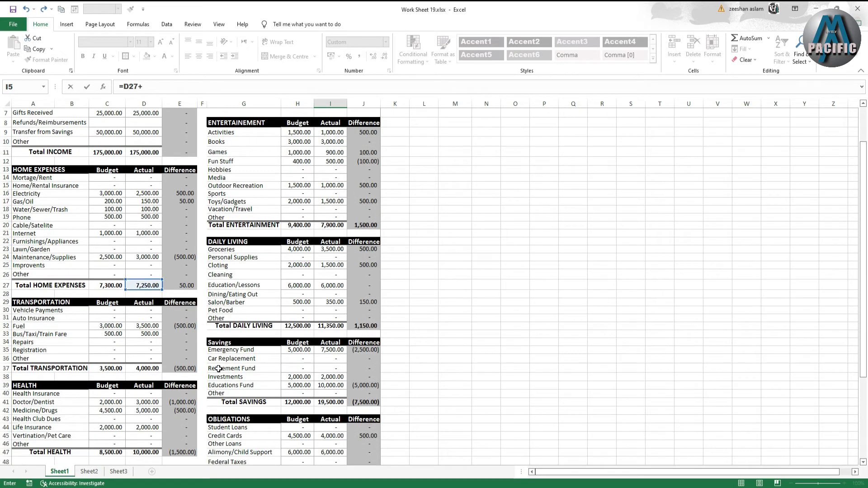
pyautogui.scroll(2, 227, 364)
pyautogui.scroll(-2, 227, 364)
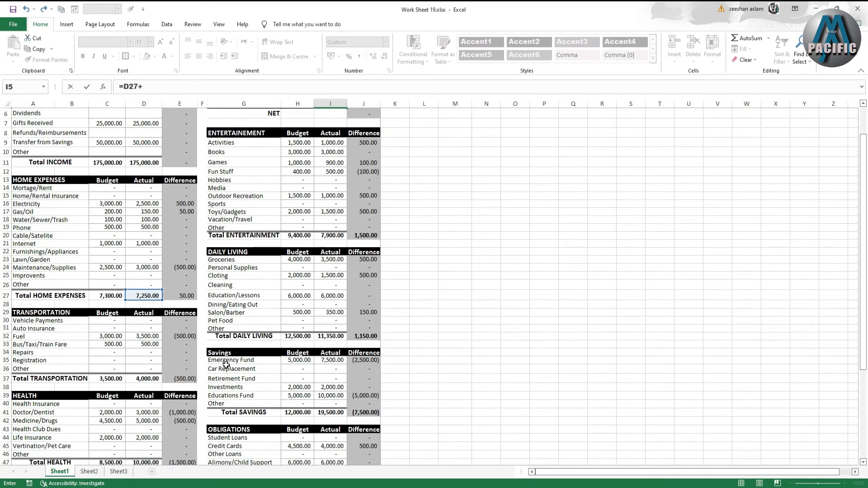
pyautogui.click(141, 382)
pyautogui.write('+')
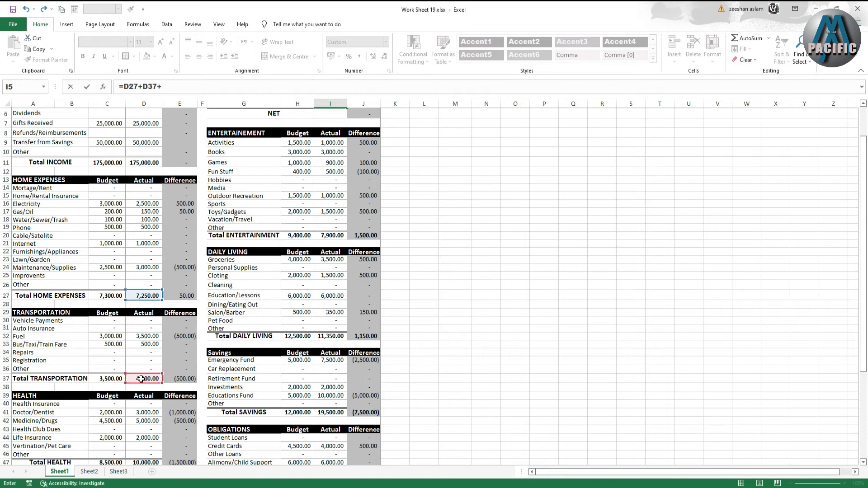
pyautogui.scroll(-3, 149, 379)
pyautogui.click(149, 394)
pyautogui.write('+')
pyautogui.scroll(-3, 149, 395)
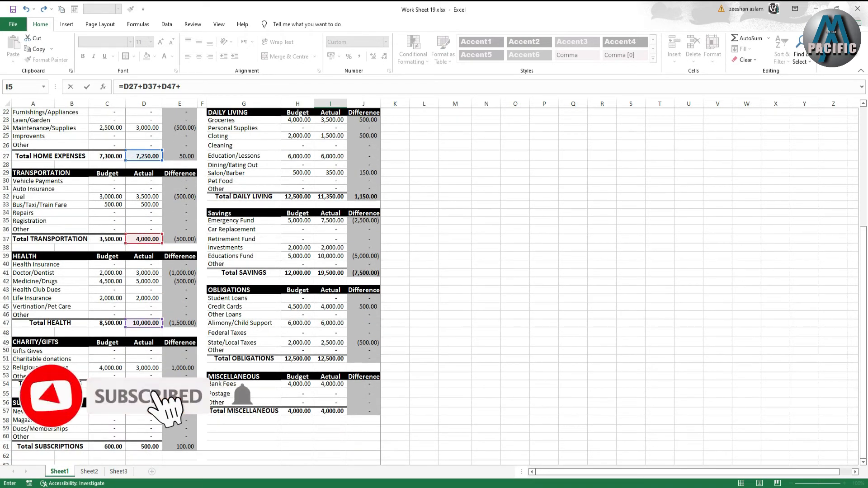
pyautogui.click(143, 383)
pyautogui.write('+')
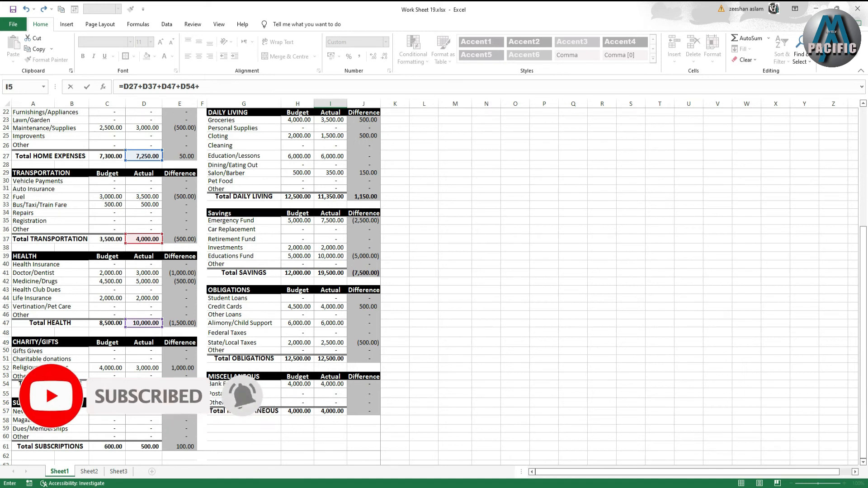
pyautogui.scroll(-1, 144, 384)
pyautogui.scroll(-1, 143, 393)
pyautogui.click(144, 394)
pyautogui.write('+')
pyautogui.scroll(6, 326, 382)
pyautogui.scroll(3, 326, 383)
pyautogui.click(334, 278)
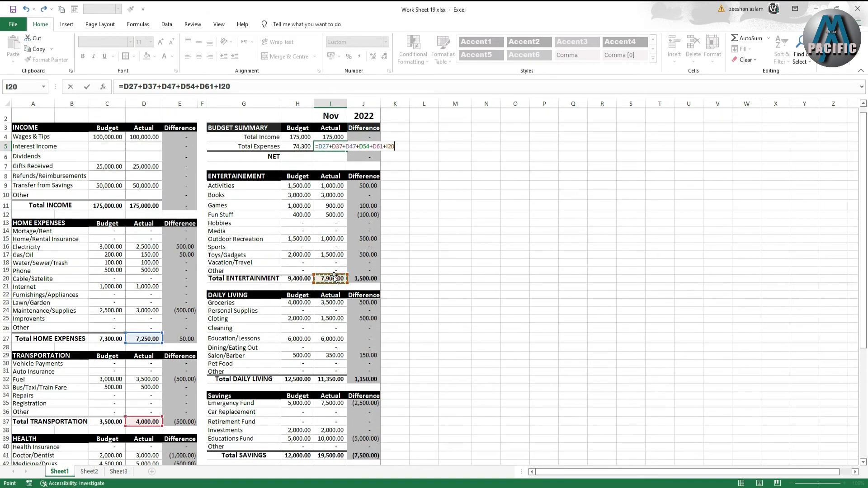
pyautogui.write('+')
pyautogui.scroll(-2, 334, 277)
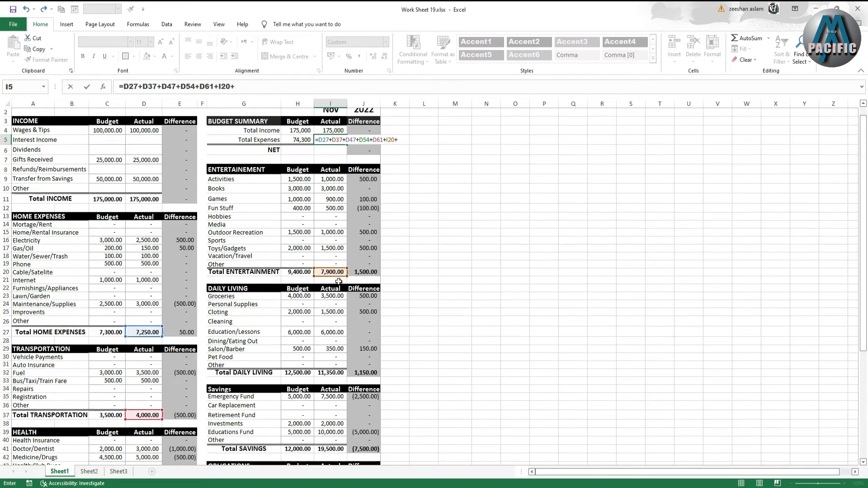
pyautogui.click(330, 336)
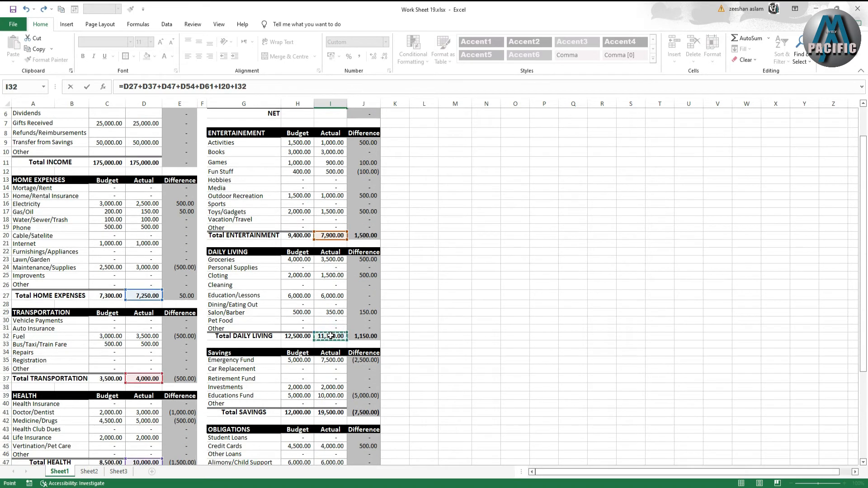
pyautogui.write('+')
pyautogui.scroll(-2, 357, 338)
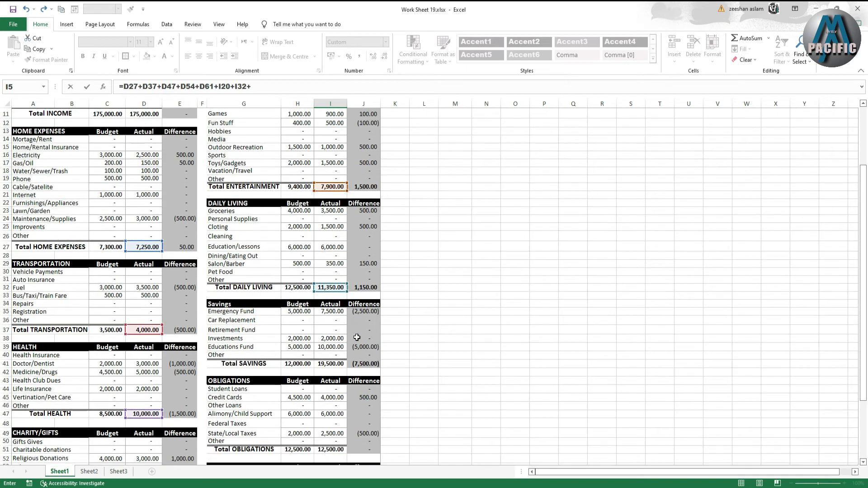
pyautogui.click(332, 365)
pyautogui.write('+')
pyautogui.scroll(-2, 334, 382)
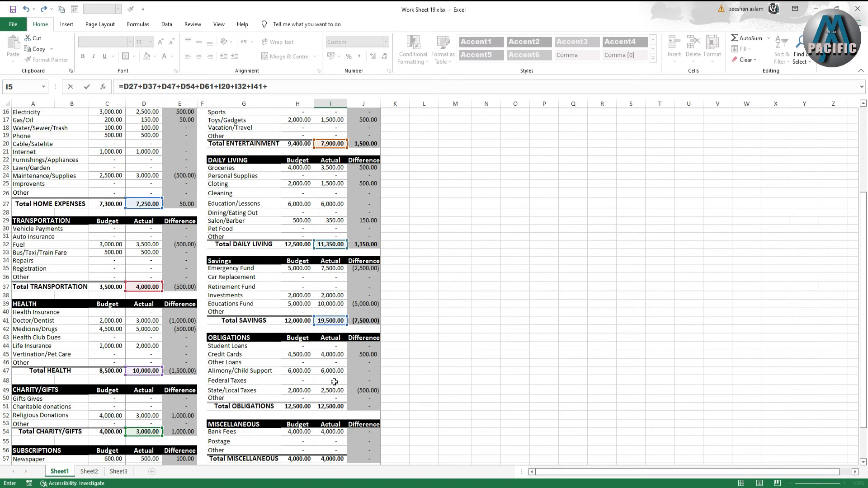
pyautogui.click(336, 407)
pyautogui.write('+')
pyautogui.scroll(-2, 335, 406)
pyautogui.click(337, 420)
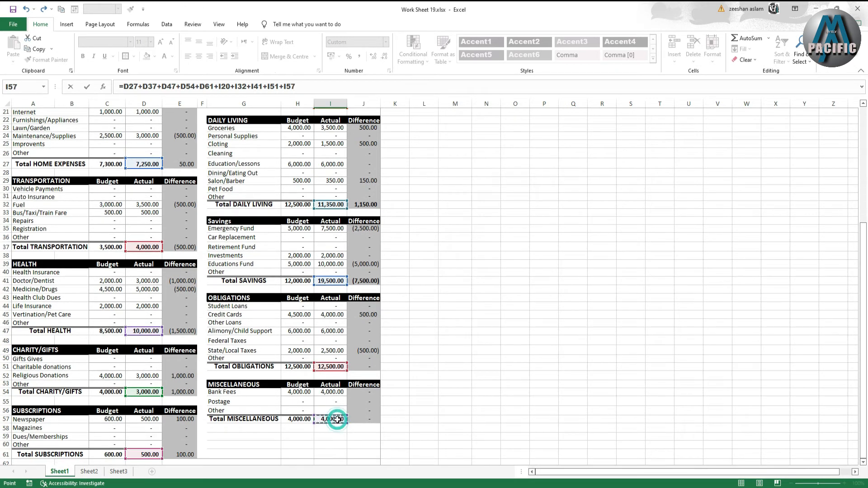
pyautogui.scroll(7, 336, 419)
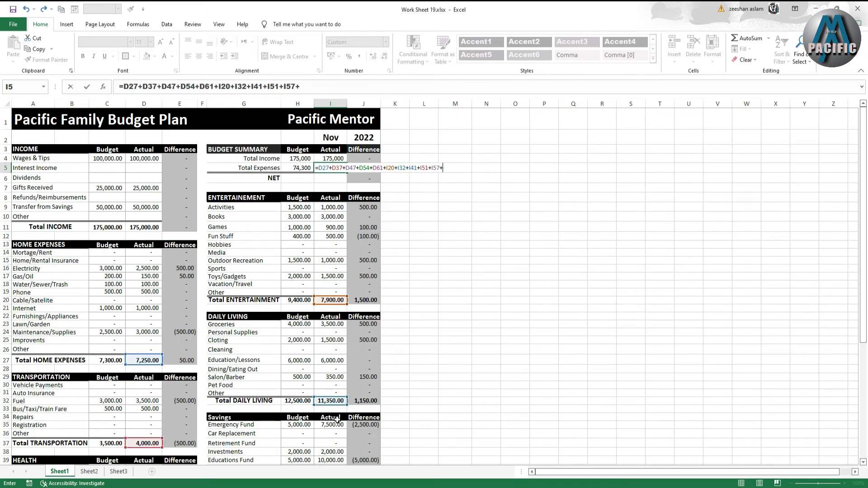
pyautogui.press('Return')
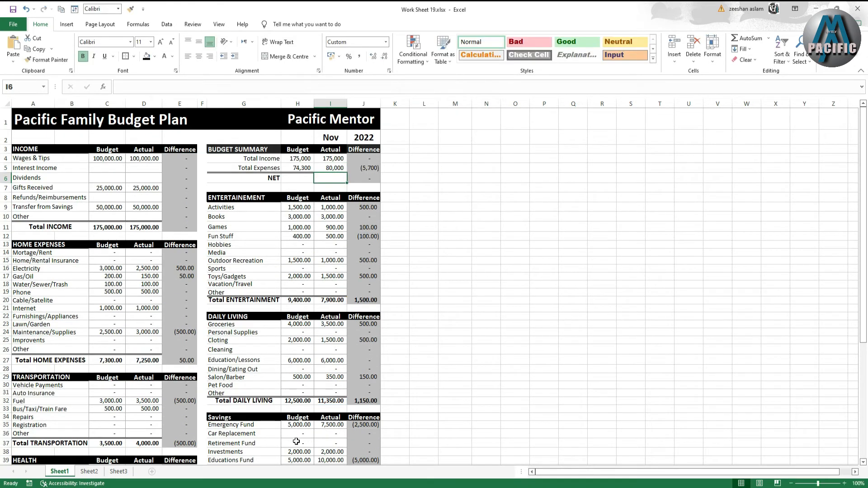
pyautogui.click(329, 169)
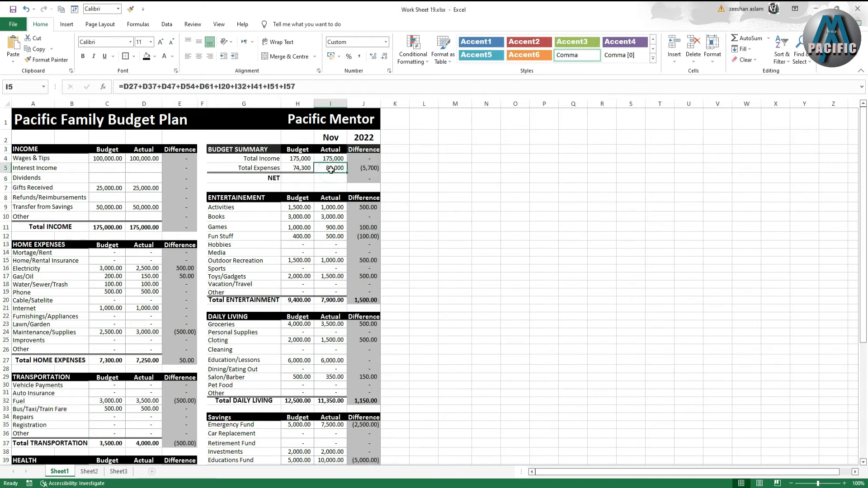
# - Calculate the budget summary's NET budget as =H4-H5, Total Income minus Total Expenses
pyautogui.click(301, 178)
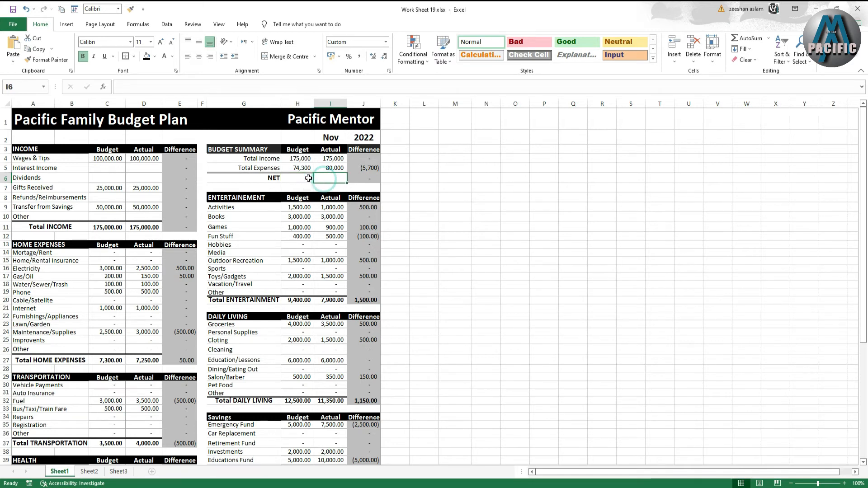
pyautogui.click(319, 178)
pyautogui.click(300, 177)
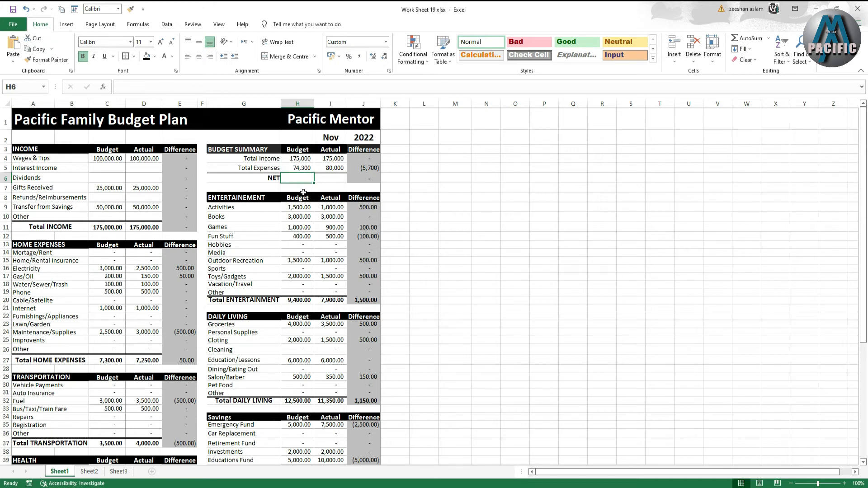
pyautogui.write('=')
pyautogui.click(302, 160)
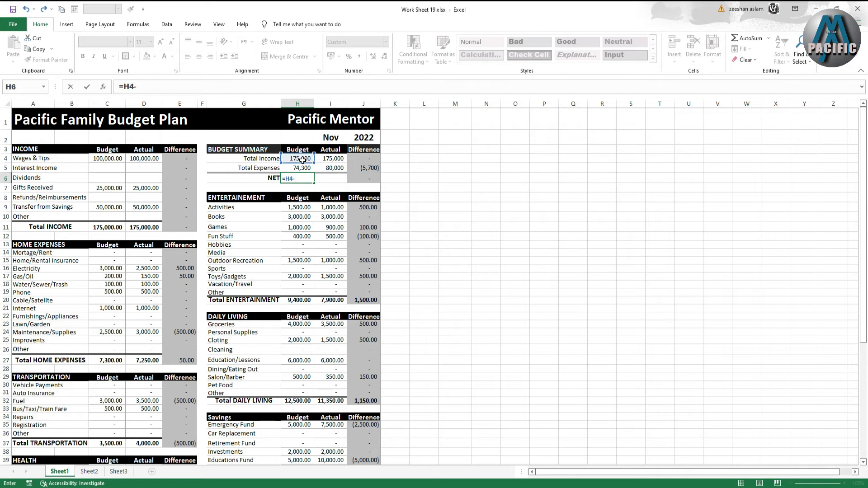
pyautogui.write('-')
pyautogui.click(298, 168)
pyautogui.press('Return')
pyautogui.click(325, 180)
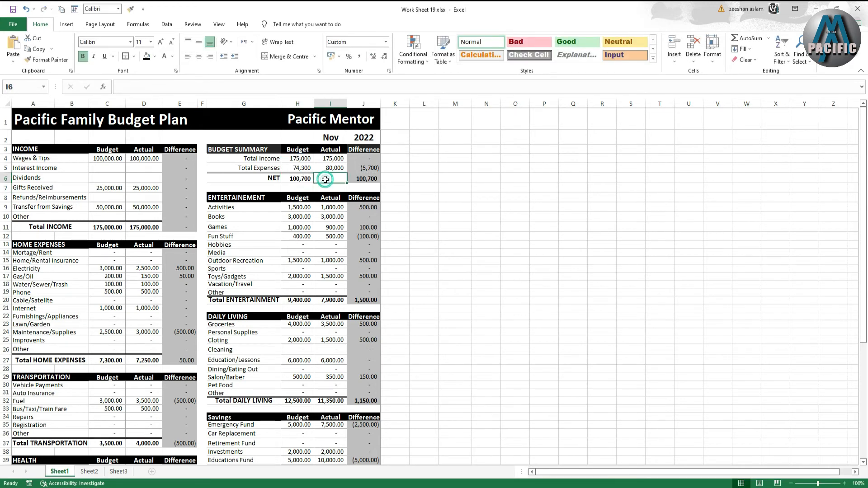
pyautogui.write('=')
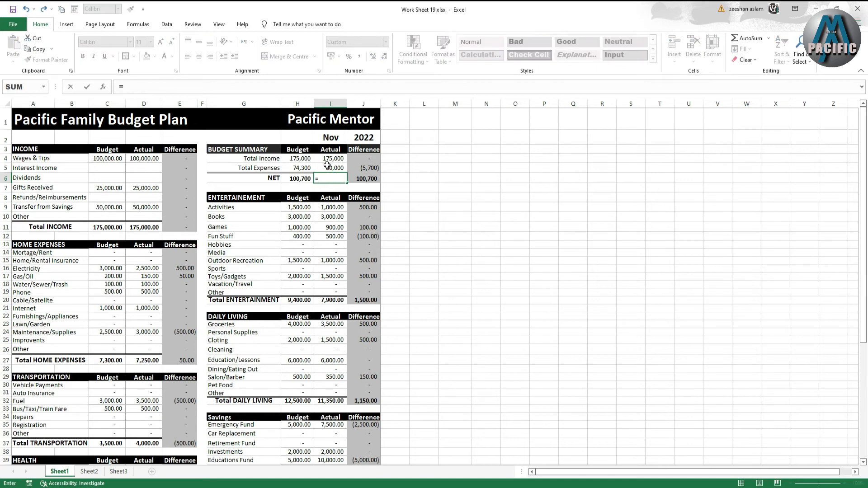
pyautogui.click(330, 158)
pyautogui.write('=')
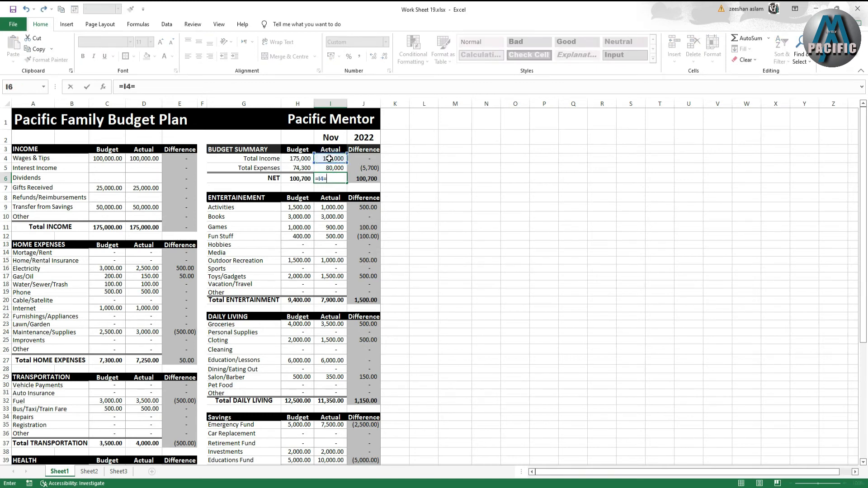
pyautogui.click(330, 168)
pyautogui.press('Return')
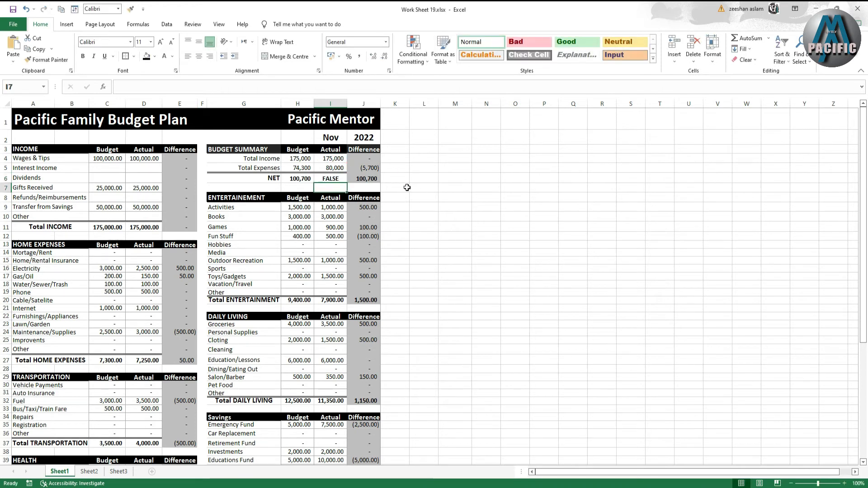
pyautogui.click(329, 177)
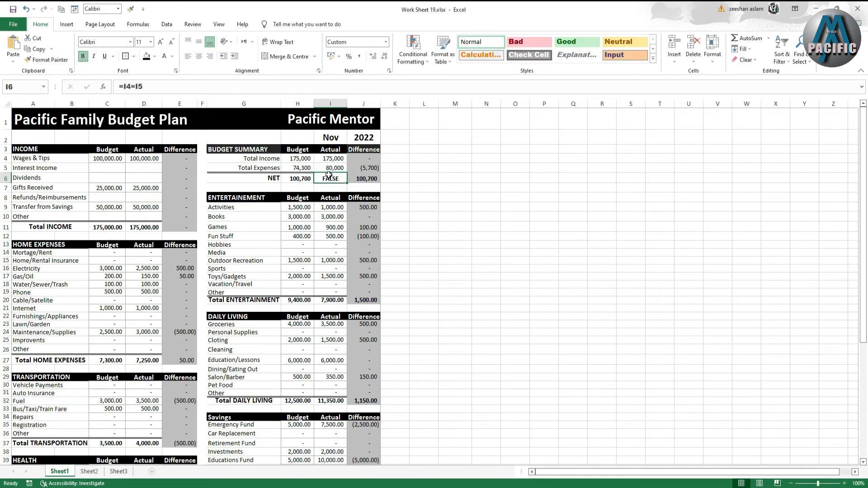
pyautogui.press('Delete')
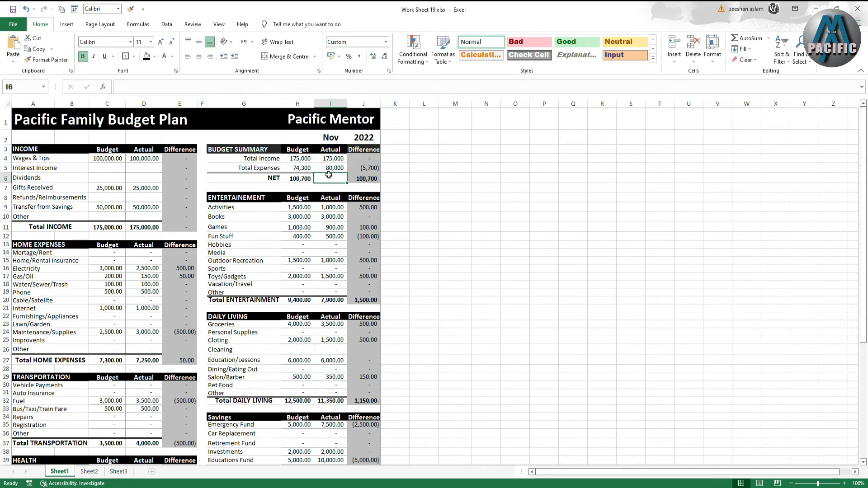
pyautogui.click(362, 178)
pyautogui.press('Delete')
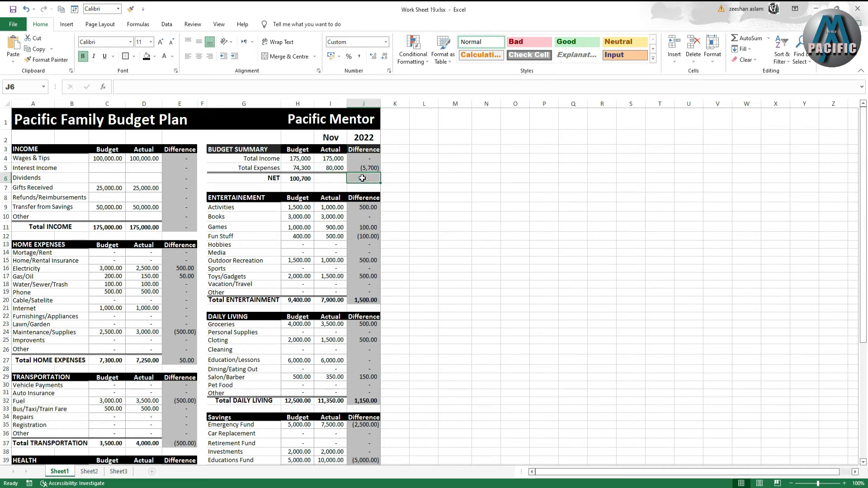
# - Calculate the NET actual as =I4-I5, actual income minus actual expenses
pyautogui.click(324, 181)
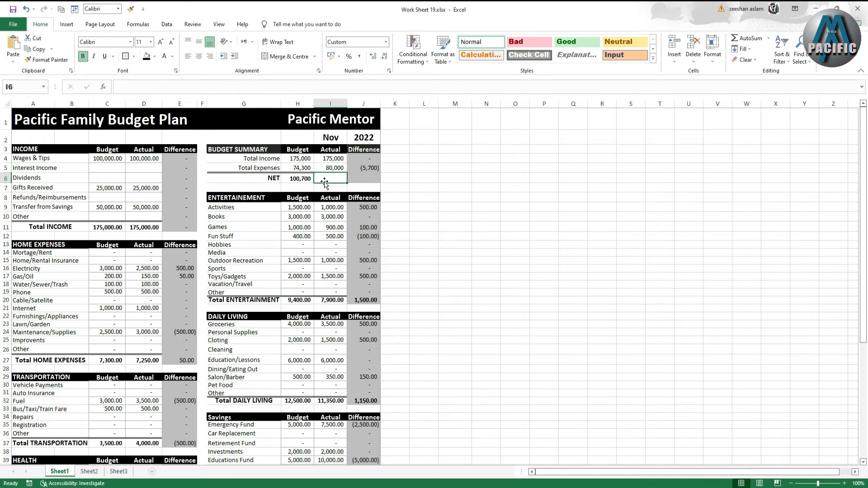
pyautogui.write('=')
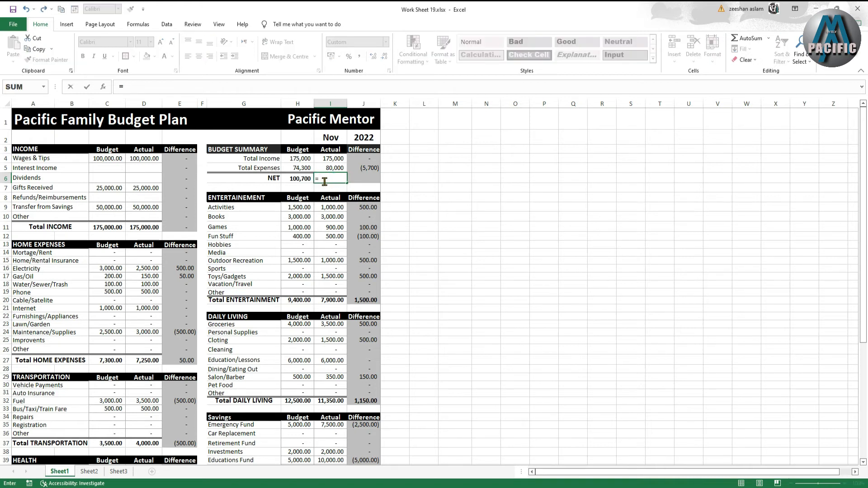
pyautogui.click(340, 158)
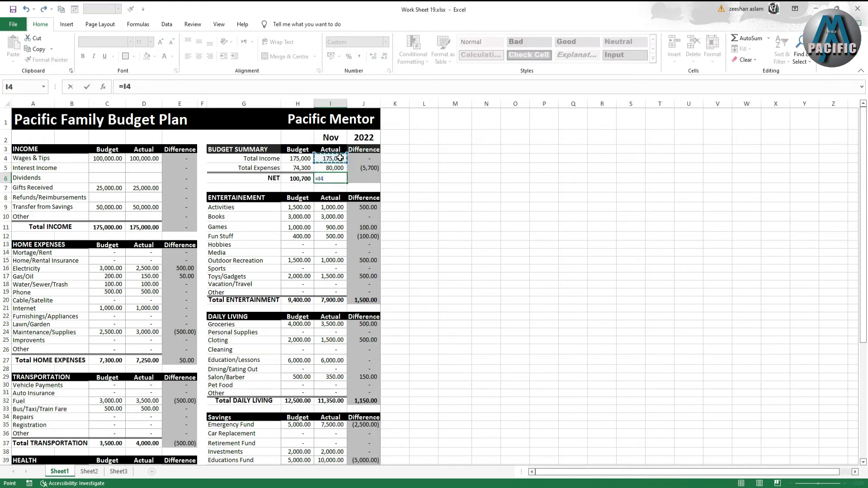
pyautogui.write('-')
pyautogui.click(335, 168)
pyautogui.press('Return')
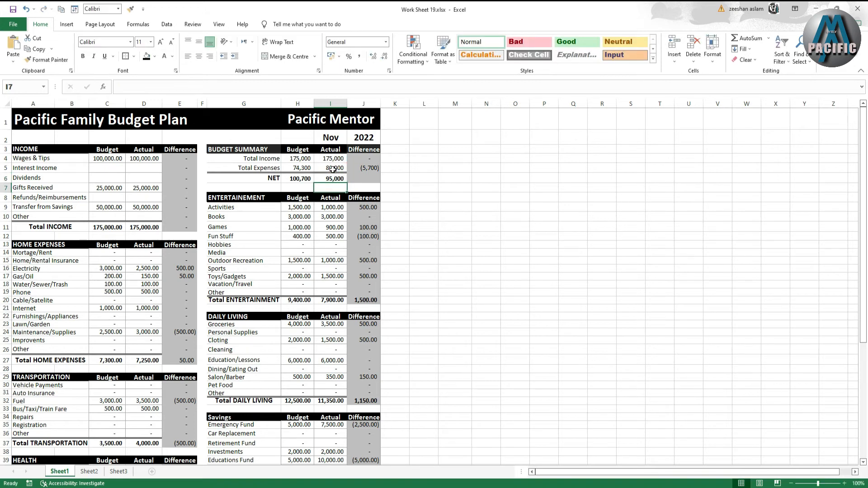
pyautogui.click(369, 181)
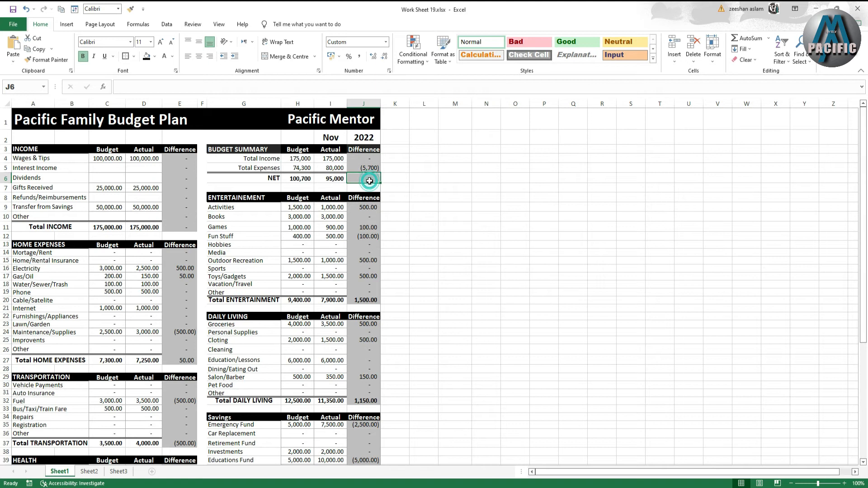
pyautogui.click(370, 168)
pyautogui.moveTo(380, 173); pyautogui.dragTo(380, 183)
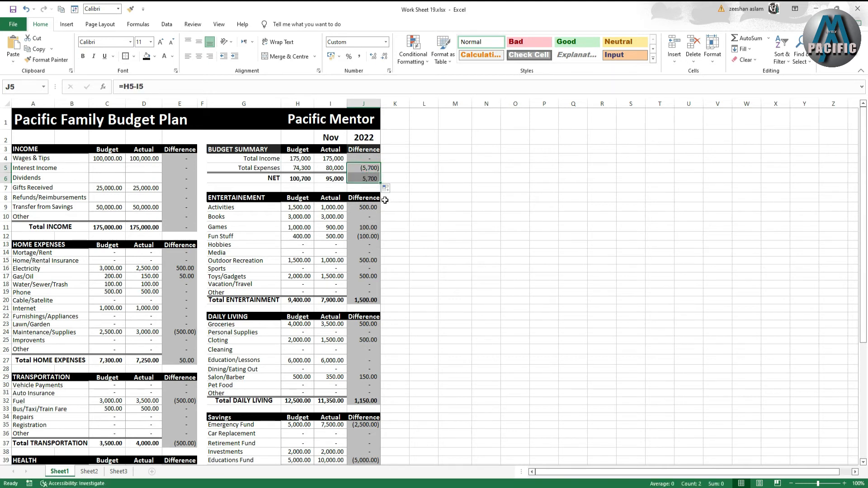
pyautogui.click(372, 178)
pyautogui.press('Delete')
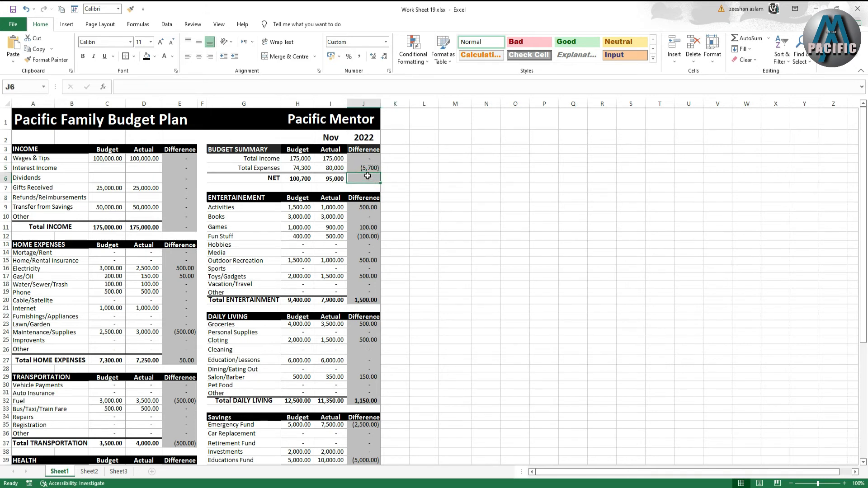
# - Calculate the NET difference as =H6-I6, NET budget minus NET actual
pyautogui.click(369, 169)
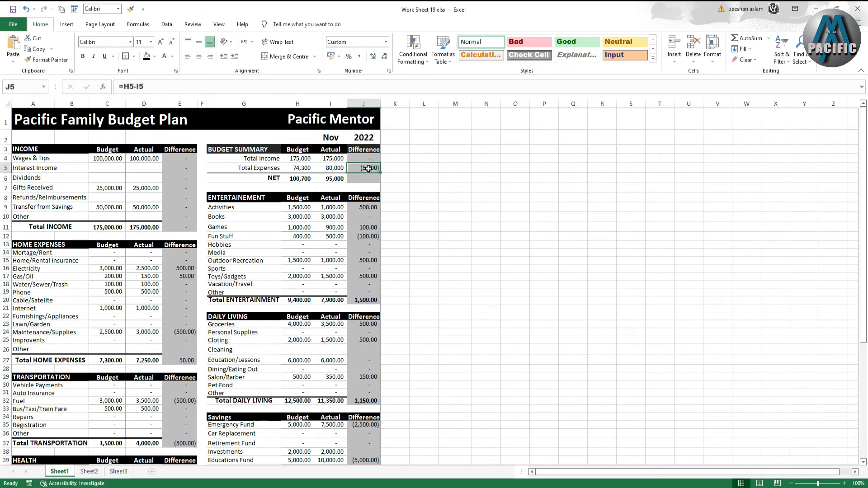
pyautogui.click(370, 160)
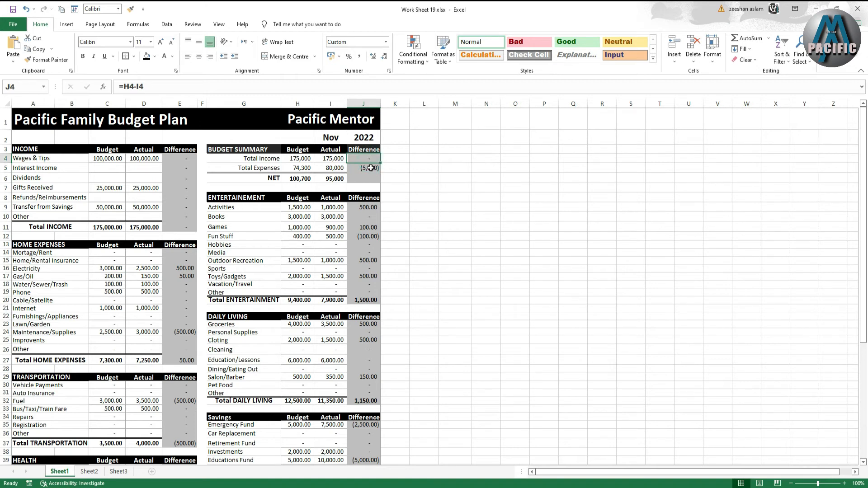
pyautogui.click(366, 179)
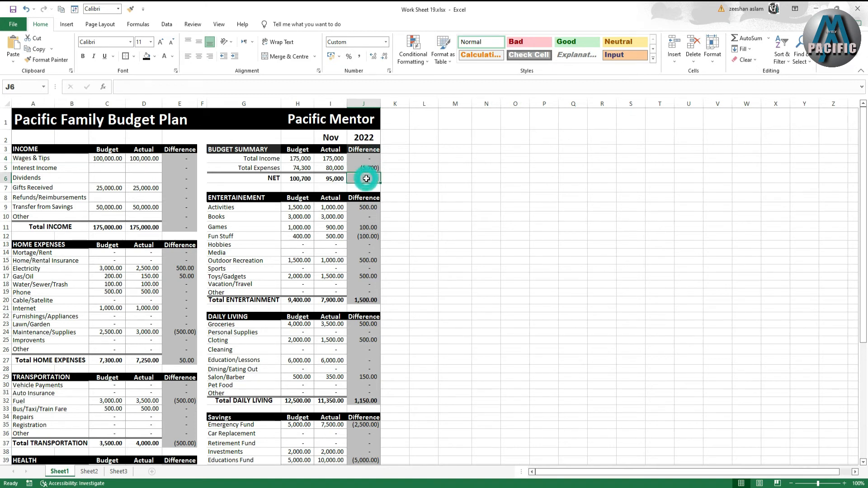
pyautogui.write('=')
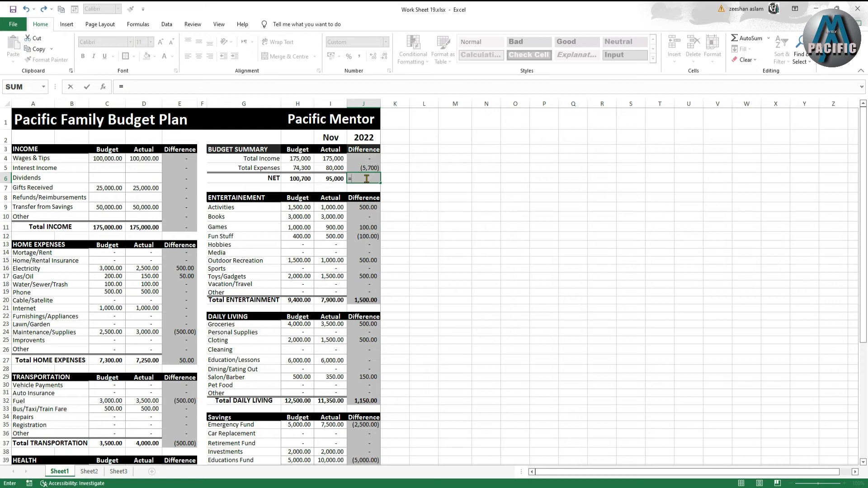
pyautogui.click(307, 181)
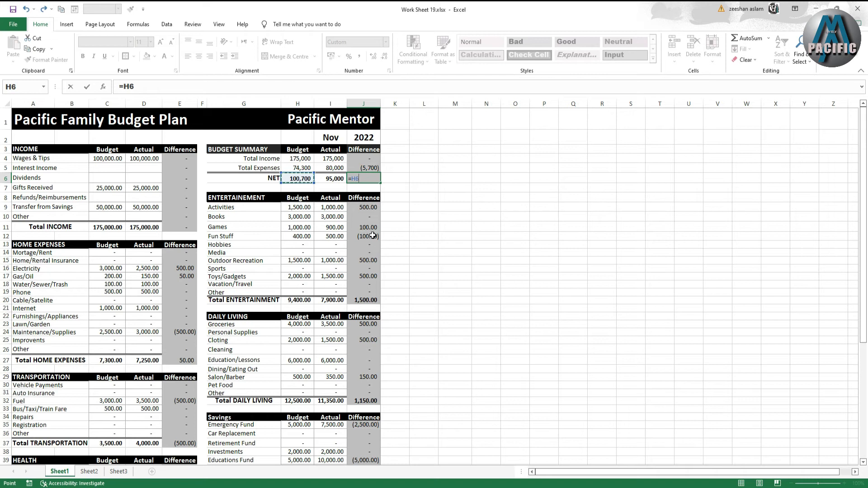
pyautogui.write('=')
pyautogui.click(338, 179)
pyautogui.press('Return')
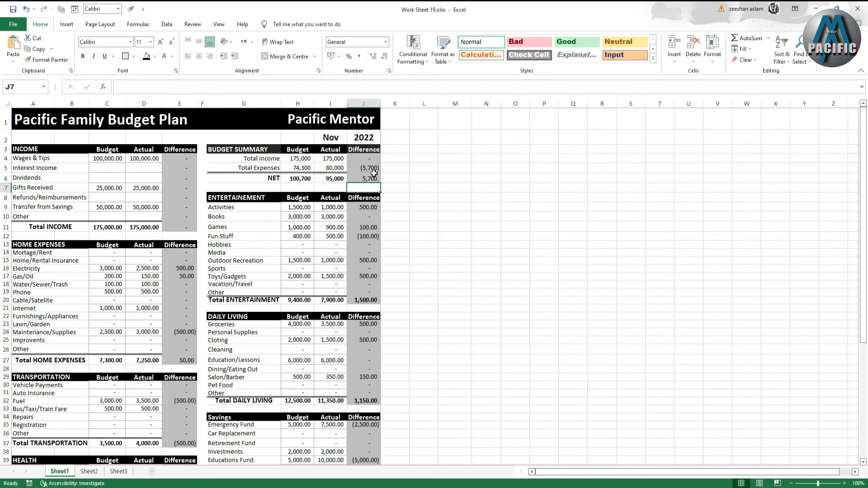
# - Make the budget summary's Difference values from Total Income through NET bold
pyautogui.click(371, 179)
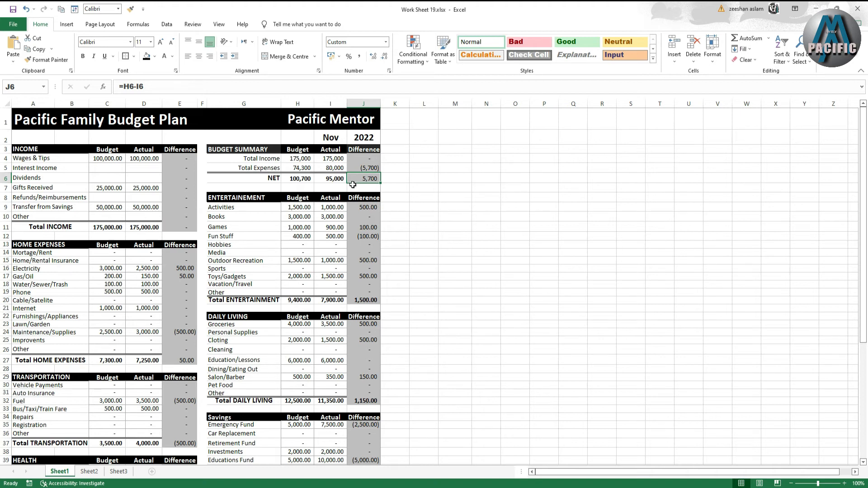
pyautogui.doubleClick(328, 179)
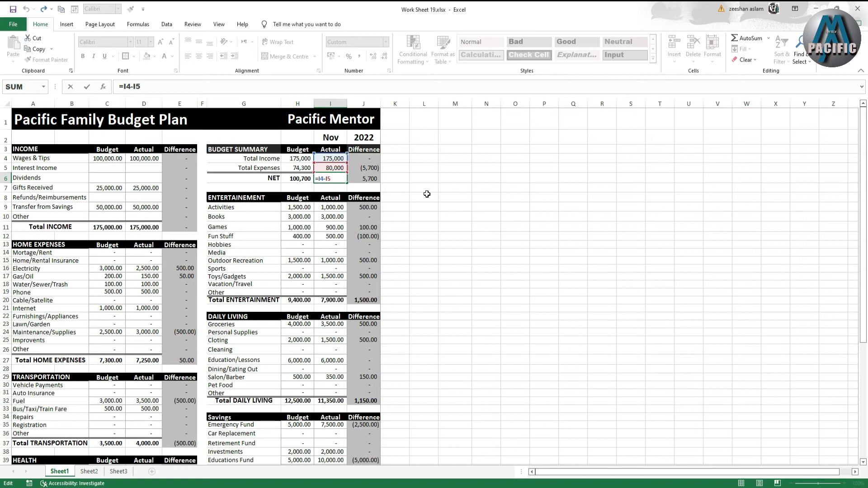
pyautogui.click(406, 197)
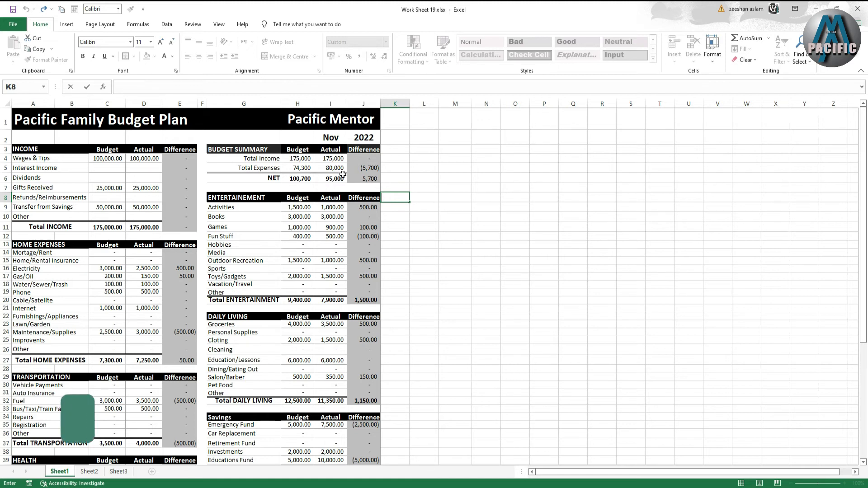
pyautogui.click(367, 178)
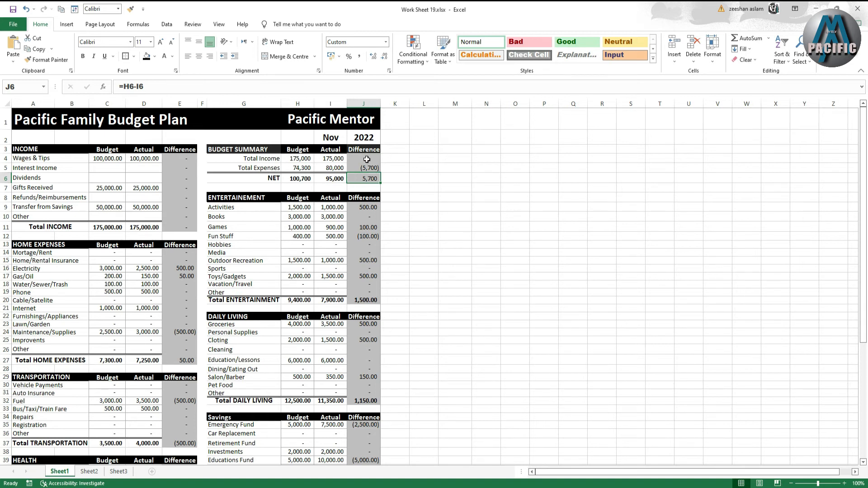
pyautogui.moveTo(367, 159); pyautogui.dragTo(366, 178)
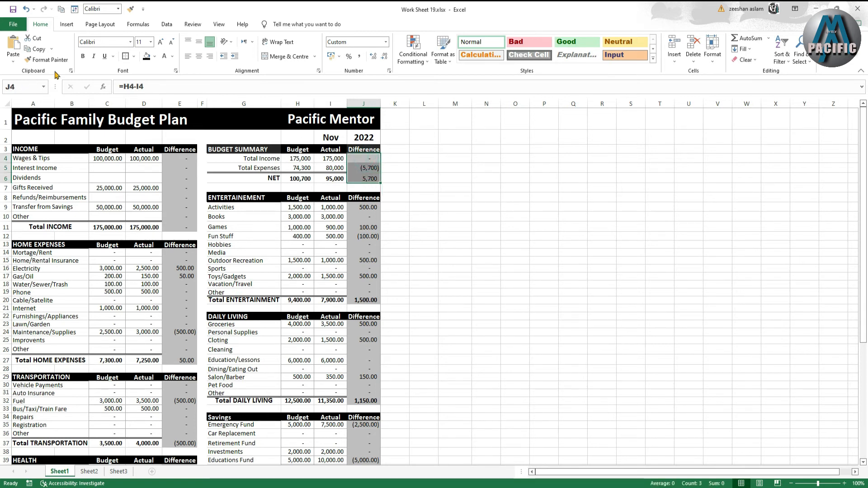
pyautogui.click(83, 56)
pyautogui.click(453, 238)
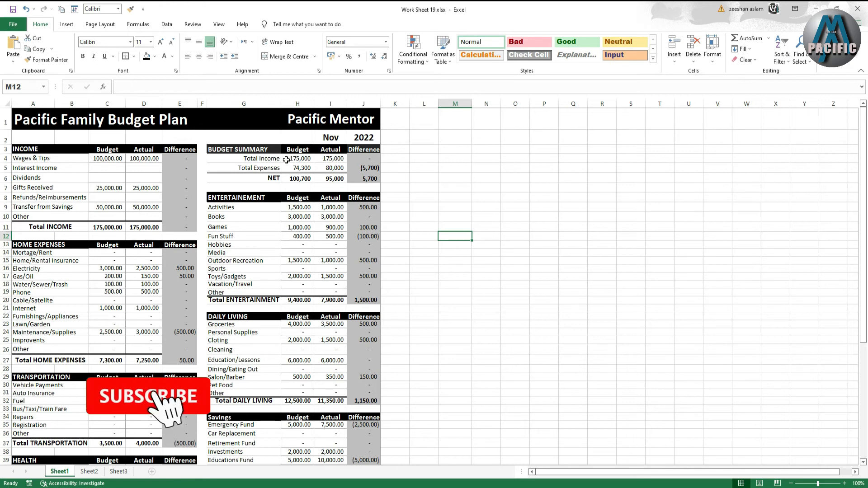
# - Inspect the budget summary's difference and NET formulas
pyautogui.doubleClick(362, 161)
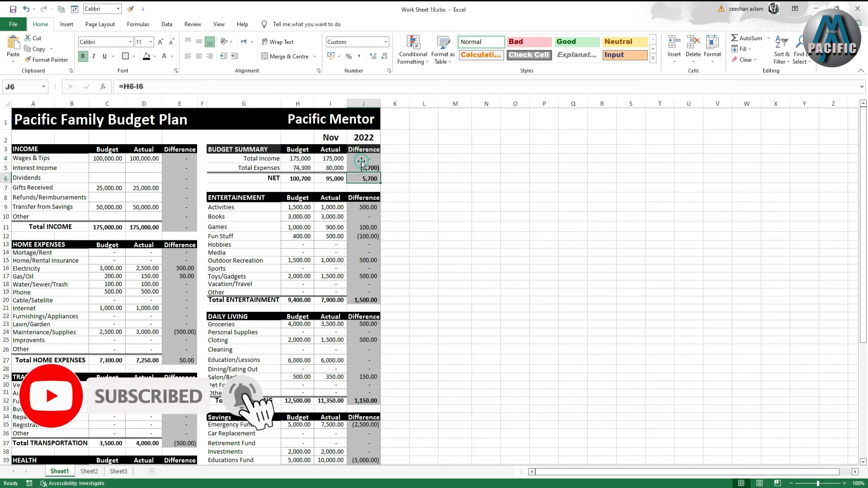
pyautogui.click(362, 159)
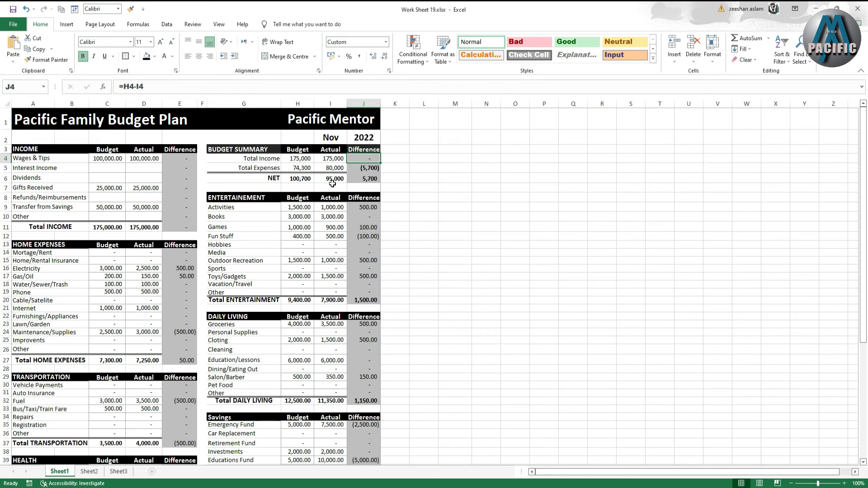
pyautogui.scroll(-8, 332, 184)
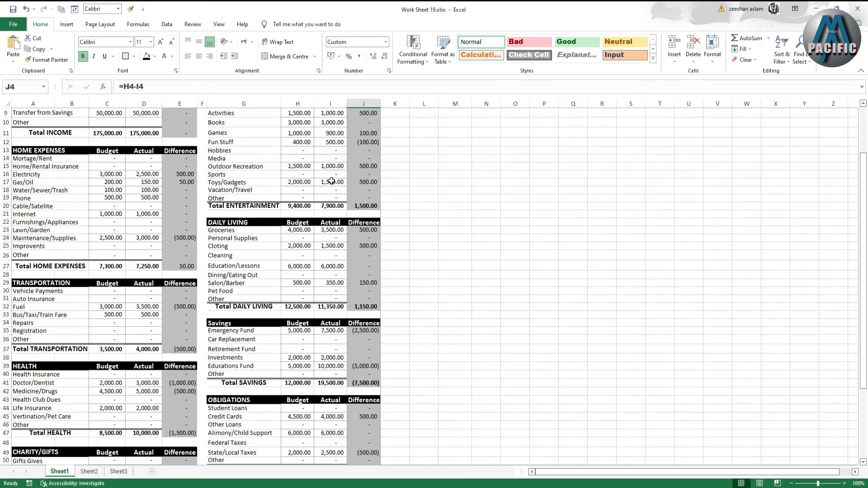
pyautogui.scroll(8, 332, 181)
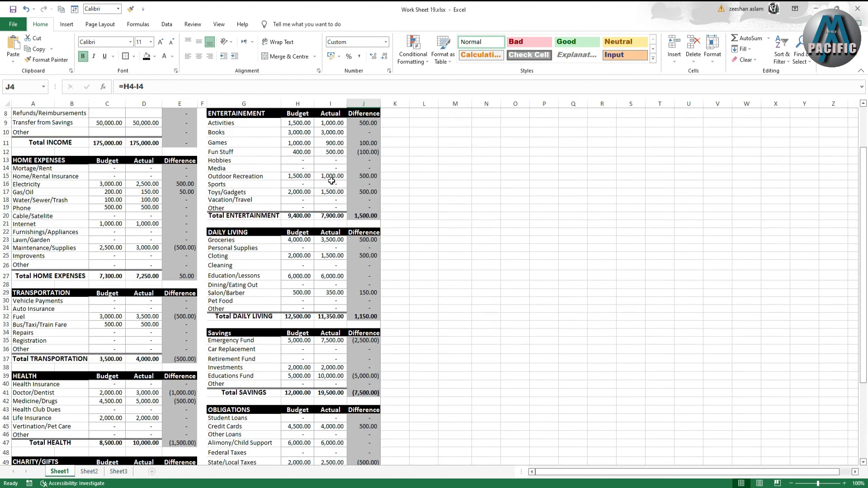
pyautogui.click(332, 182)
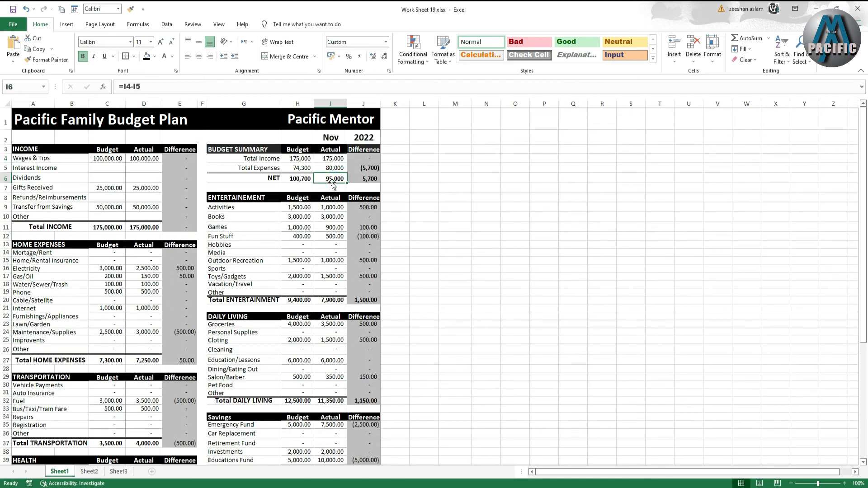